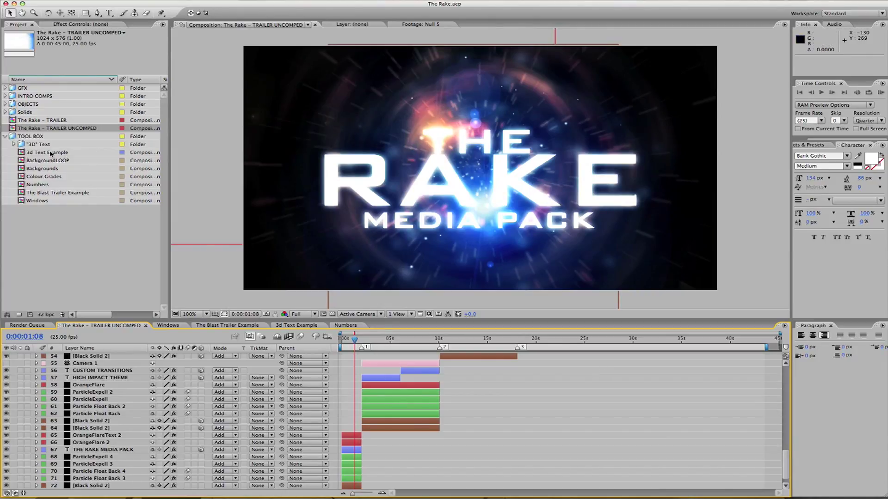
- Open the "The Rake – TRAILER" composition, select its Rake Title layer and show the full duration in the timeline
{"action": "left_click", "coordinate": [43, 121]}
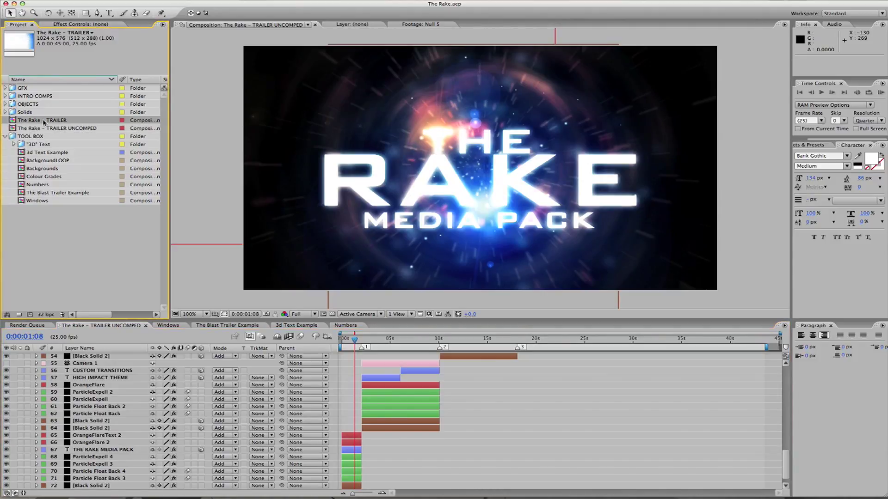
{"action": "double_click", "coordinate": [42, 121]}
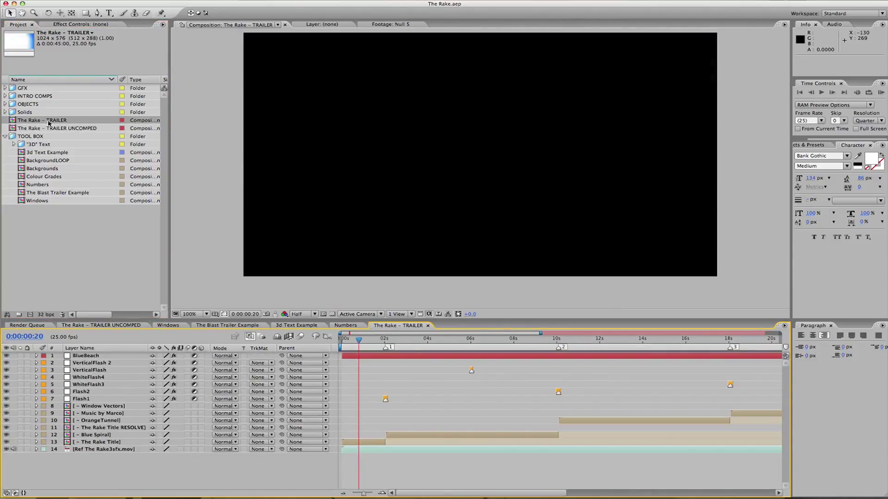
{"action": "left_click", "coordinate": [376, 442]}
{"action": "key", "text": "semicolon"}
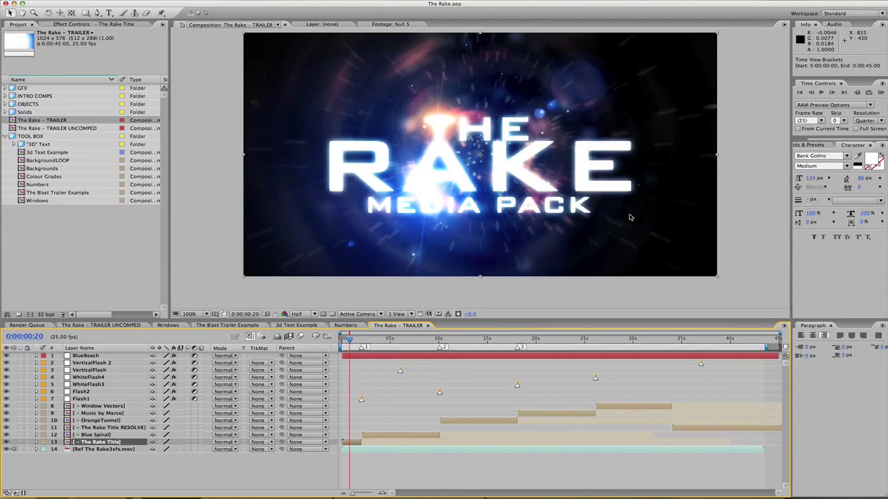
- Open the "The Rake – TRAILER UNCOMPED" composition and look through its whole layer stack
{"action": "double_click", "coordinate": [43, 128]}
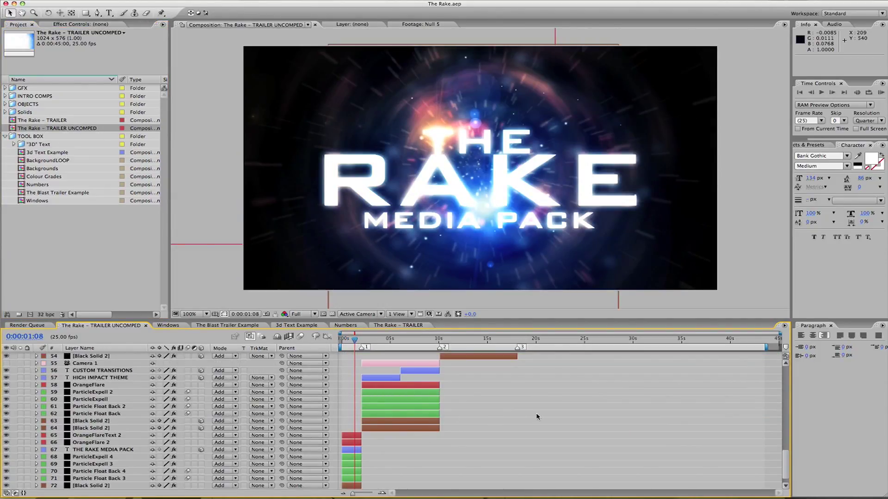
{"action": "scroll", "coordinate": [526, 405], "scroll_direction": "up", "scroll_amount": 3}
{"action": "scroll", "coordinate": [526, 407], "scroll_direction": "up", "scroll_amount": 15}
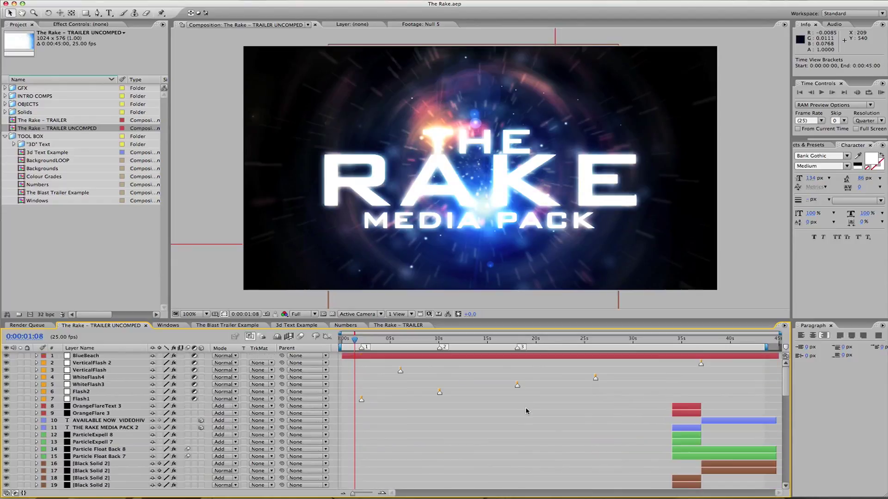
{"action": "scroll", "coordinate": [526, 411], "scroll_direction": "down", "scroll_amount": 18}
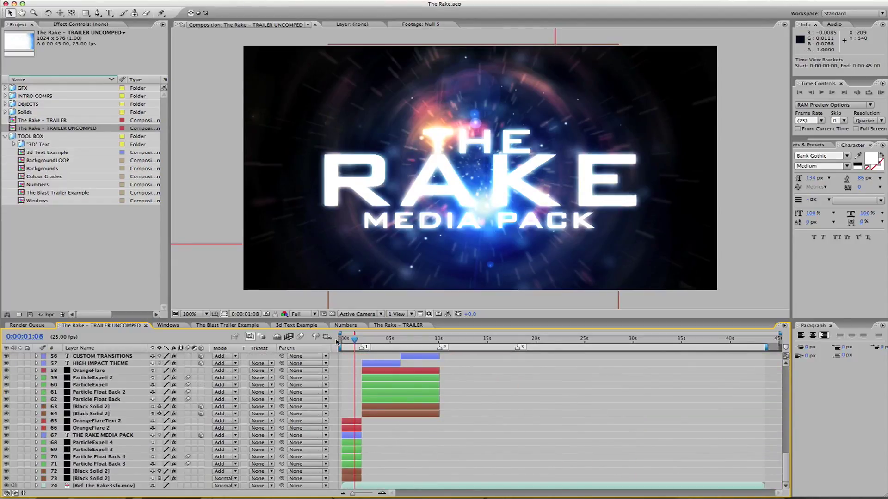
- Scrub the opening title from the start to 0:00:01:04 and start a RAM preview
{"action": "left_click", "coordinate": [343, 339]}
{"action": "left_click_drag", "start_coordinate": [343, 340], "coordinate": [353, 341]}
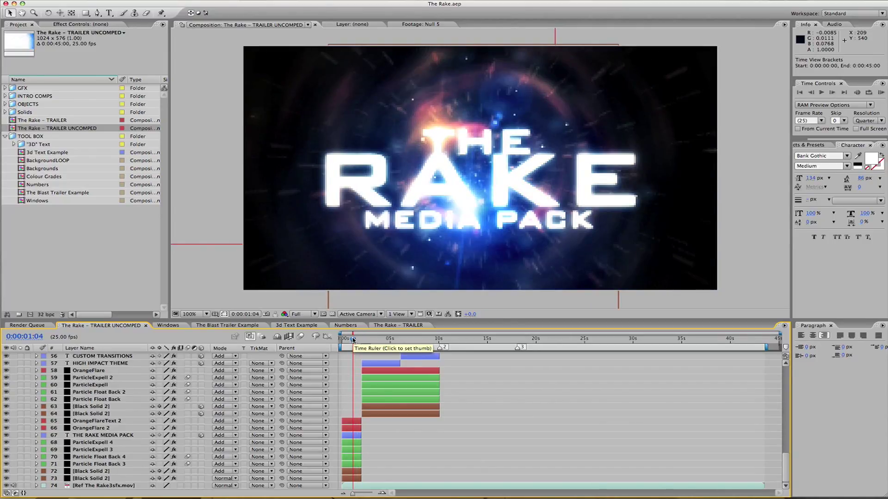
{"action": "key", "text": "KP_0"}
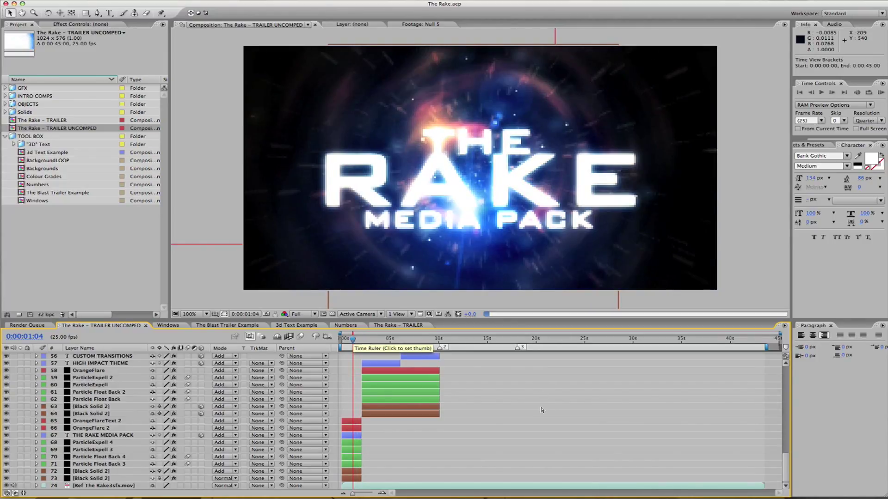
- Set the composition view's resolution to Quarter
{"action": "scroll", "coordinate": [332, 370], "scroll_direction": "up", "scroll_amount": 3}
{"action": "left_click", "coordinate": [300, 313]}
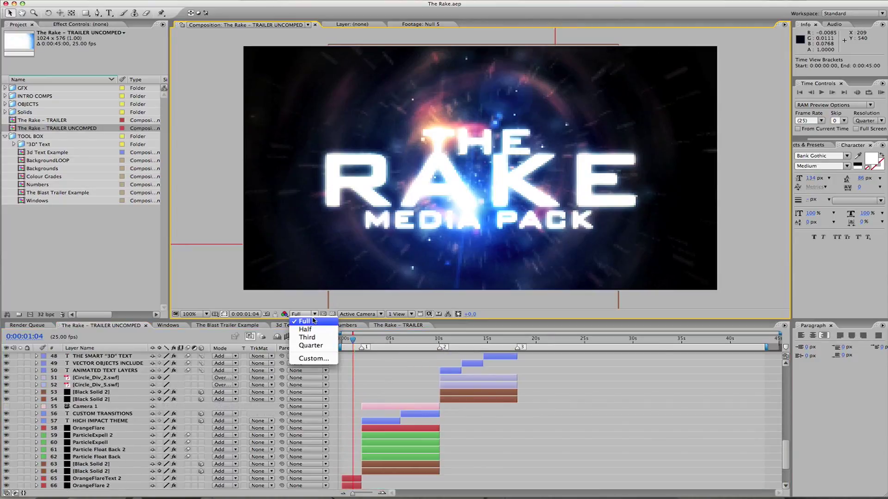
{"action": "left_click", "coordinate": [311, 345]}
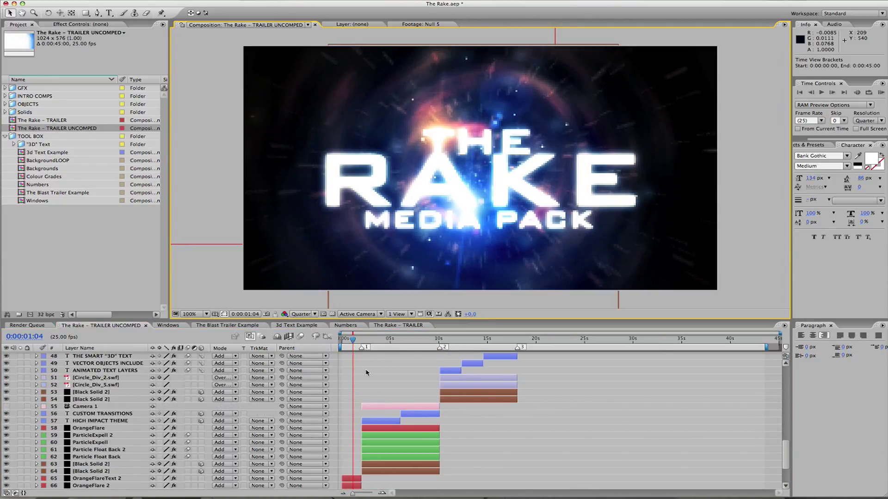
- Magnify the opening seconds of the timeline around the title layers and preview the title animation
{"action": "key", "text": "equal"}
{"action": "key", "text": "equal"}
{"action": "scroll", "coordinate": [358, 373], "scroll_direction": "down", "scroll_amount": 3}
{"action": "key", "text": "equal"}
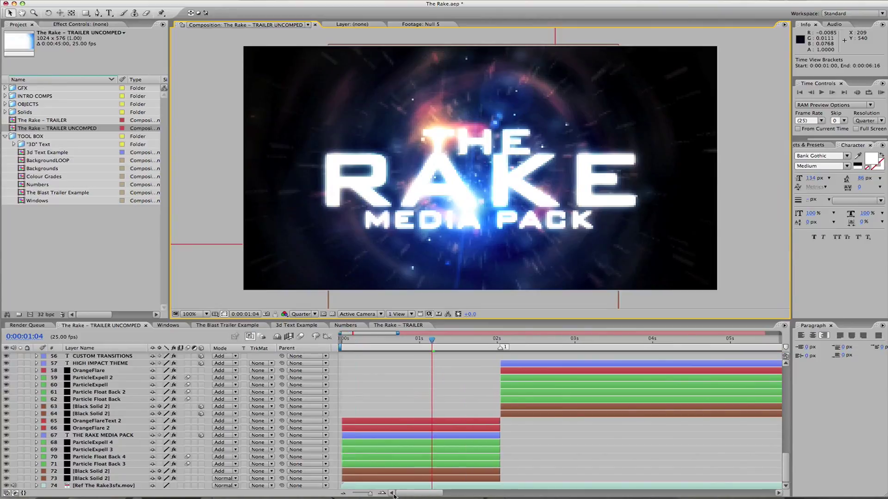
{"action": "key", "text": "KP_0"}
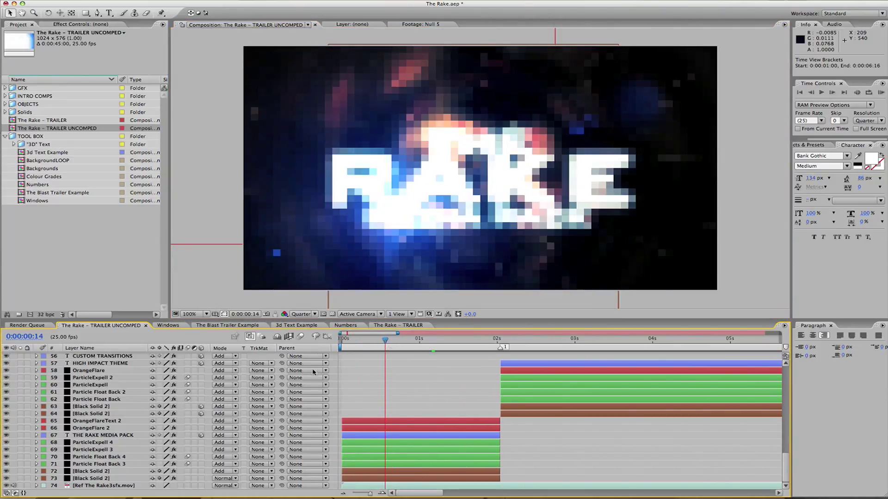
- Reveal the keyframes of the THE RAKE MEDIA PACK text layer and the four particle layers below it
{"action": "left_click", "coordinate": [111, 437]}
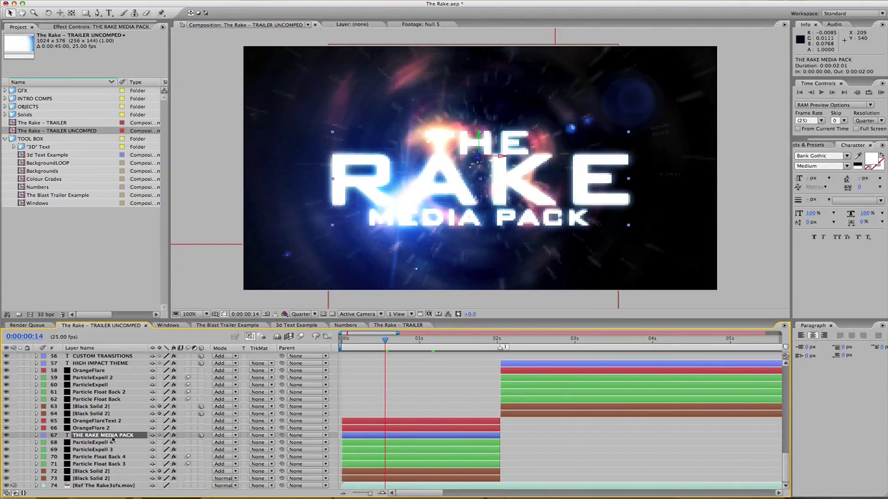
{"action": "key", "text": "p"}
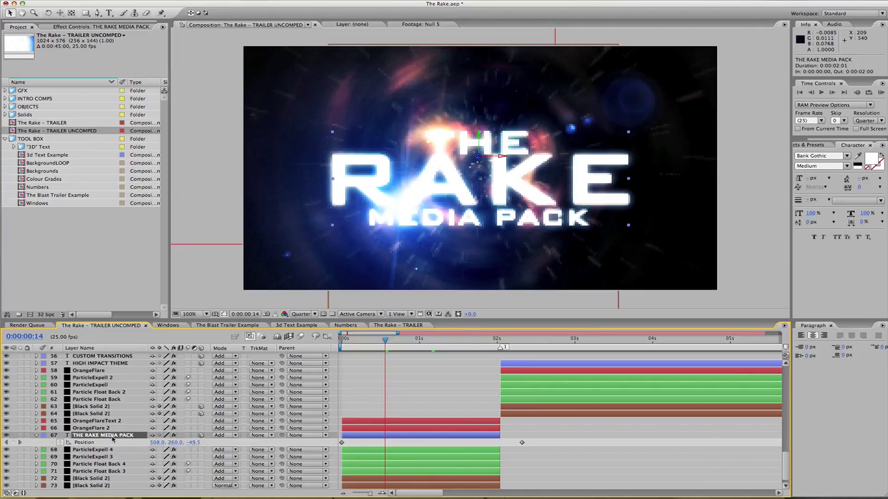
{"action": "left_click", "coordinate": [365, 472], "text": "shift"}
{"action": "key", "text": "u"}
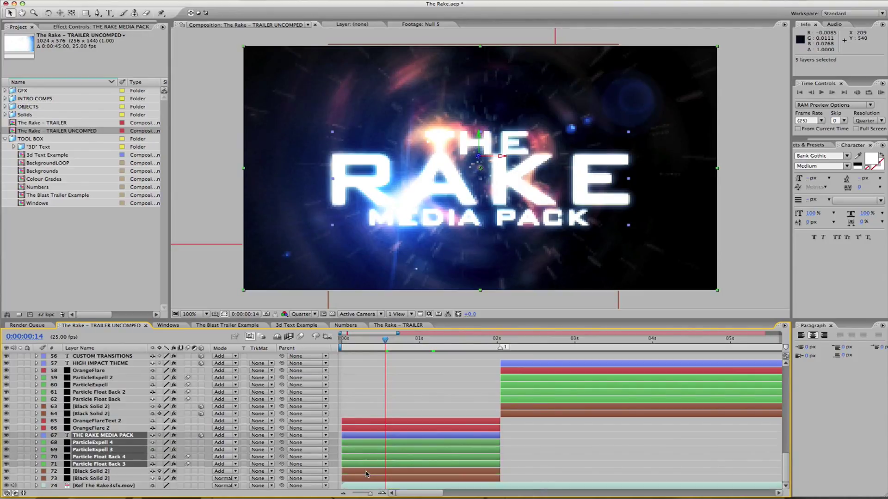
{"action": "key", "text": "u"}
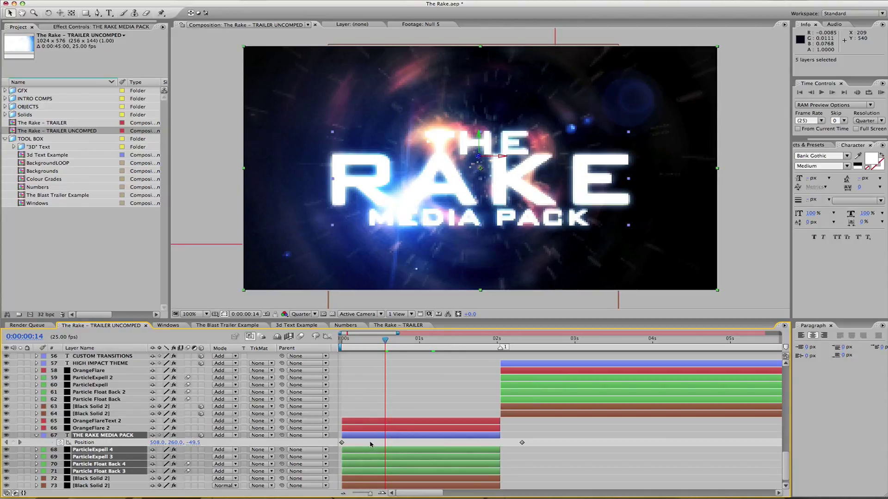
- Select the opening title's two Black Solid 2 background layers and reveal their Fractal Noise Evolution keyframes
{"action": "left_click", "coordinate": [537, 455]}
{"action": "left_click", "coordinate": [464, 479]}
{"action": "left_click", "coordinate": [457, 486], "text": "shift"}
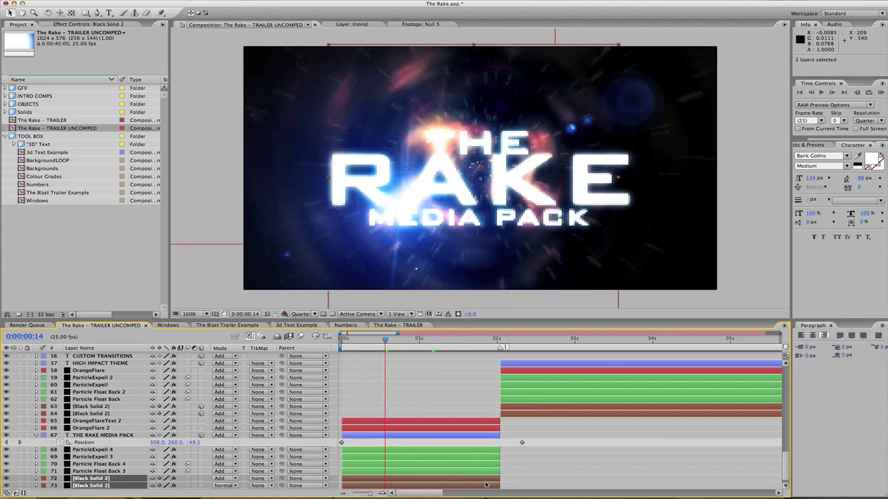
{"action": "key", "text": "u"}
{"action": "scroll", "coordinate": [522, 435], "scroll_direction": "down", "scroll_amount": 2}
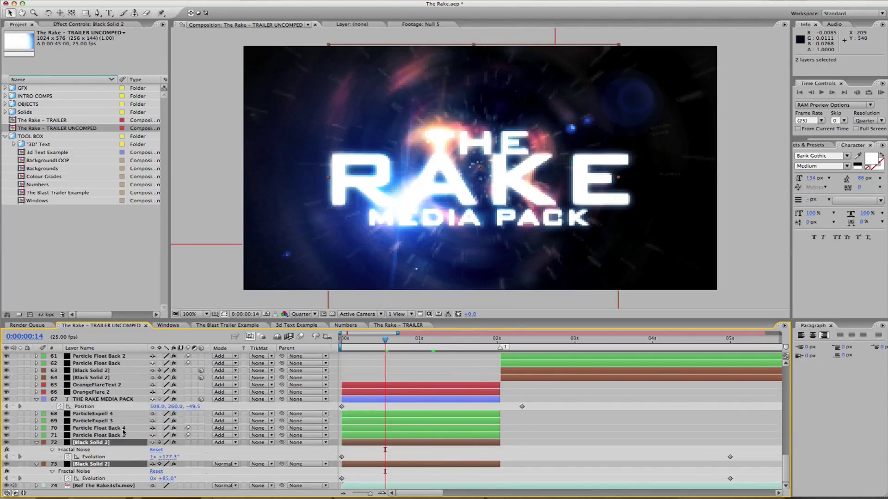
- Try a different Fractal Noise Evolution value on the lowest Black Solid 2 layer, and undo the change
{"action": "left_click", "coordinate": [88, 474]}
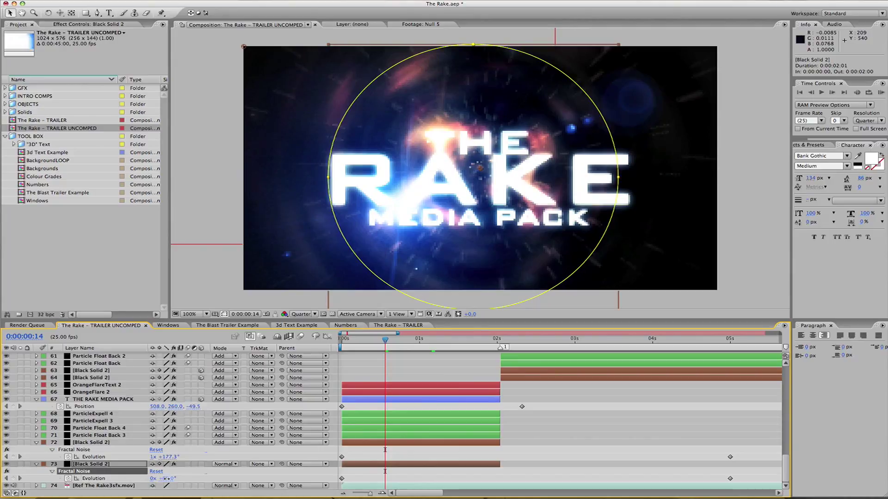
{"action": "left_click_drag", "start_coordinate": [167, 479], "coordinate": [240, 478]}
{"action": "key", "text": "super+z"}
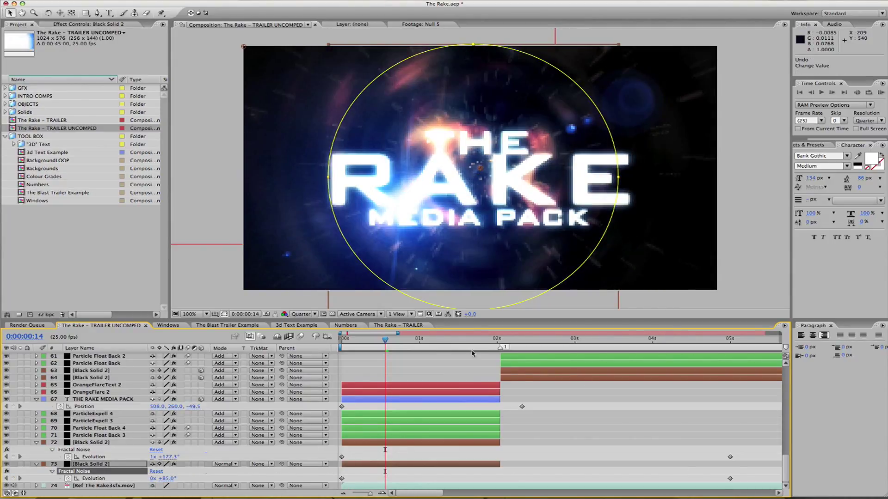
- Scrub the opening title to 0:00:01:13 and select its layers from OrangeFlareText 2 down to the lowest Black Solid 2
{"action": "left_click", "coordinate": [411, 340]}
{"action": "left_click_drag", "start_coordinate": [417, 341], "coordinate": [459, 346]}
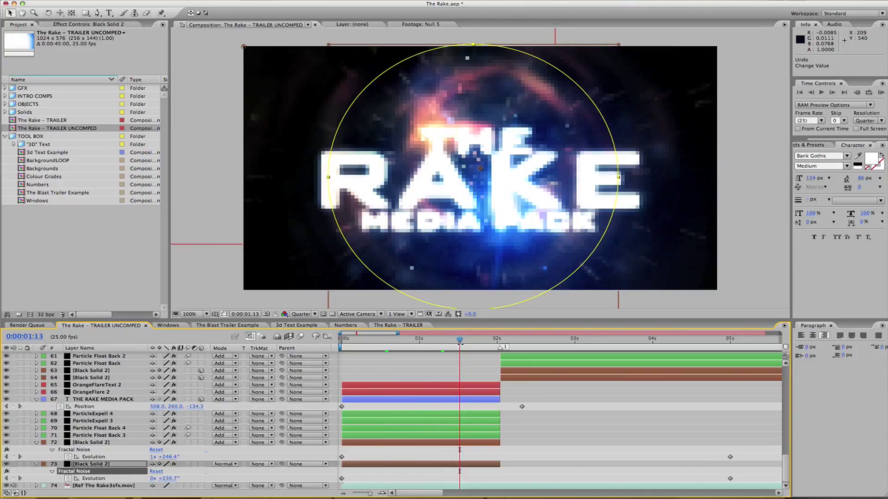
{"action": "left_click", "coordinate": [395, 387]}
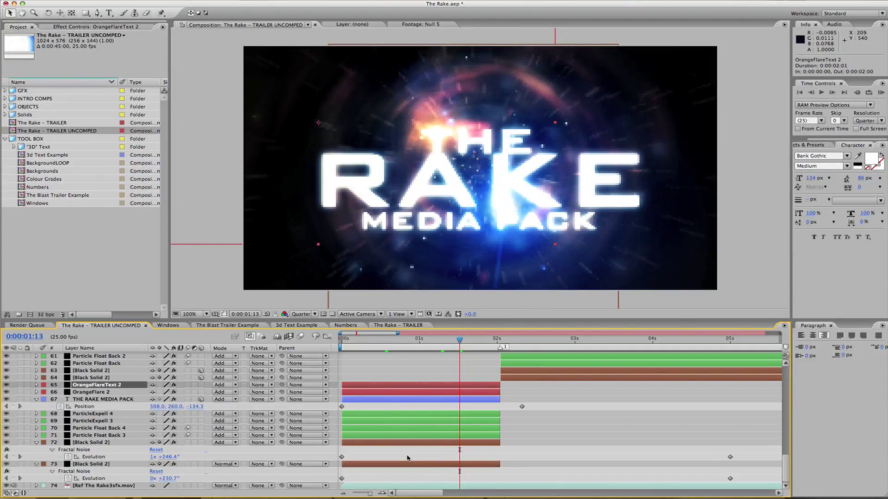
{"action": "left_click", "coordinate": [400, 464], "text": "shift"}
- Select all layers, reveal their keyframed properties, collapse them again and clear the selection
{"action": "key", "text": "super+a"}
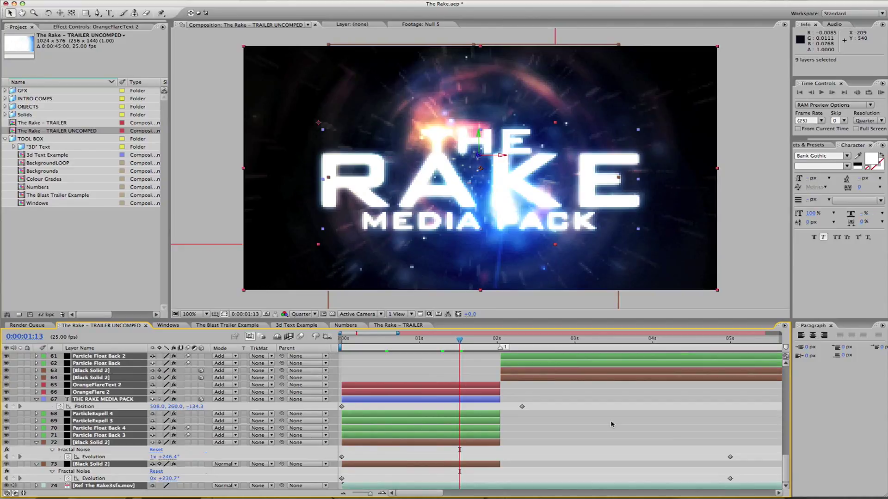
{"action": "key", "text": "u"}
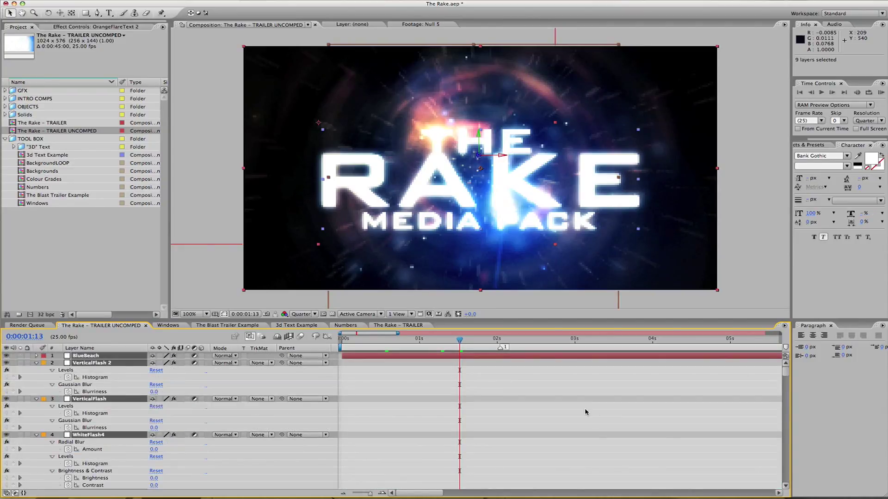
{"action": "key", "text": "u"}
{"action": "left_click", "coordinate": [544, 413]}
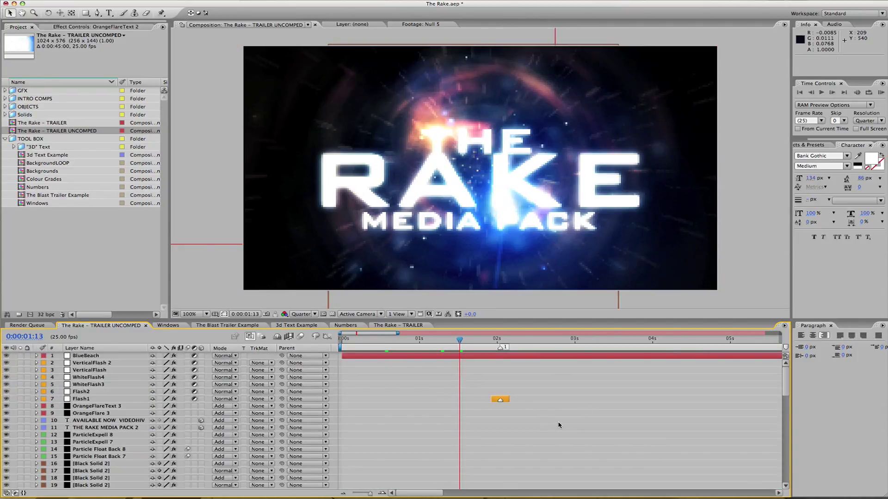
- Examine the transition layers near the top of the stack and select VerticalFlash 2 through Flash1
{"action": "key", "text": "minus"}
{"action": "key", "text": "minus"}
{"action": "key", "text": "minus"}
{"action": "scroll", "coordinate": [407, 410], "scroll_direction": "down", "scroll_amount": 5}
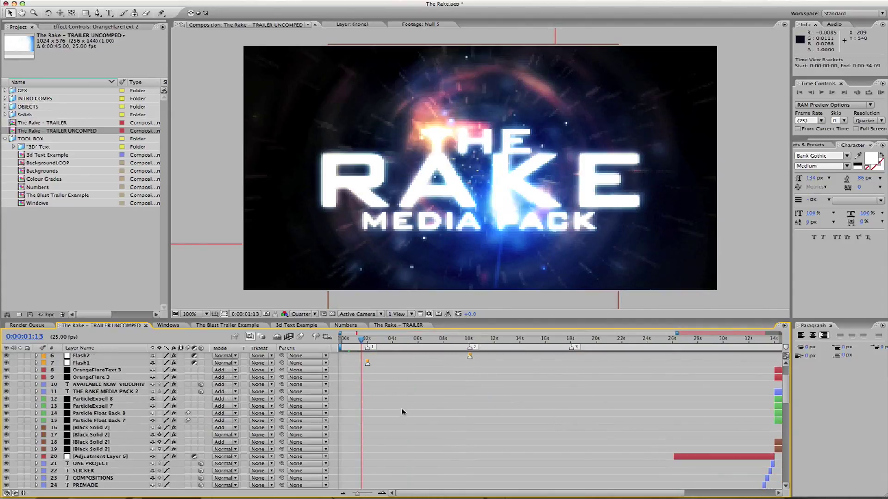
{"action": "scroll", "coordinate": [402, 412], "scroll_direction": "up", "scroll_amount": 5}
{"action": "key", "text": "equal"}
{"action": "key", "text": "equal"}
{"action": "key", "text": "equal"}
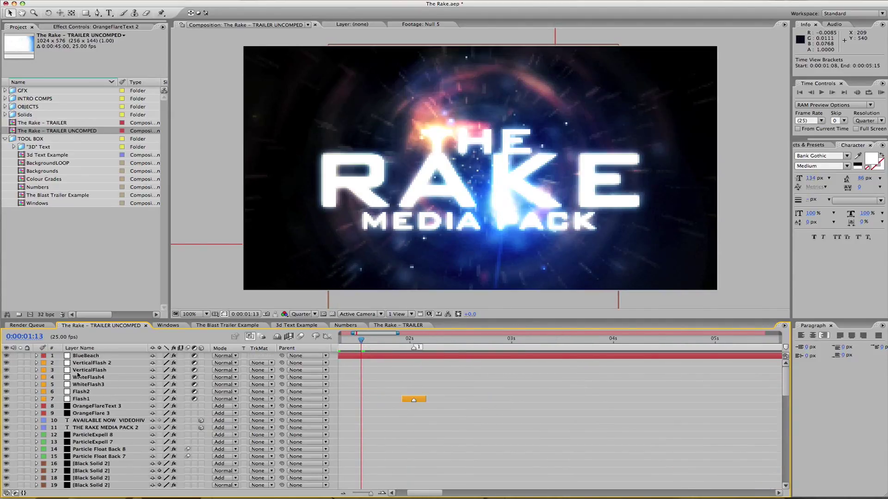
{"action": "left_click", "coordinate": [80, 363]}
{"action": "left_click", "coordinate": [81, 399], "text": "shift"}
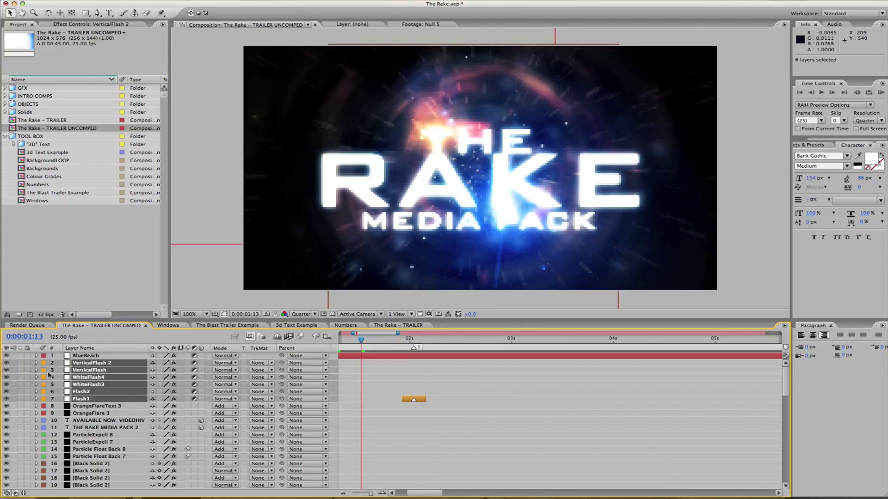
- Clear the layer selection and scrub through the Flash1 transition from 0:00:01:24 to 0:00:02:24
{"action": "left_click", "coordinate": [451, 375]}
{"action": "left_click", "coordinate": [406, 342]}
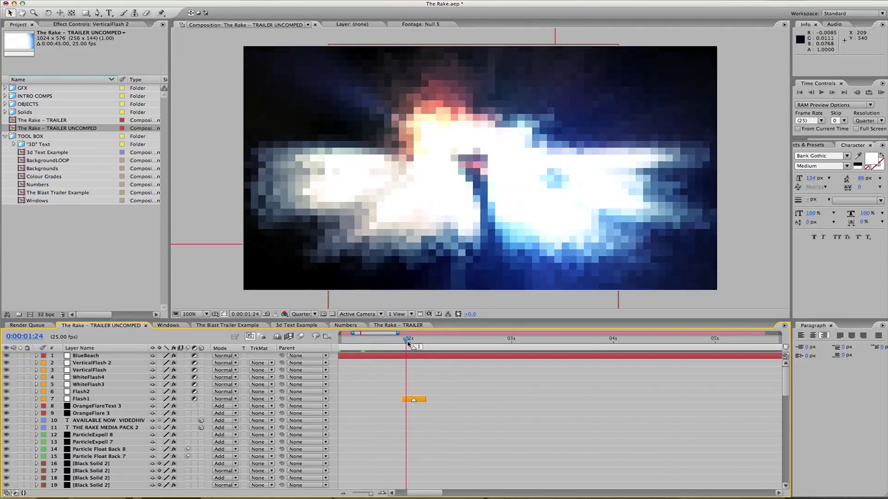
{"action": "left_click_drag", "start_coordinate": [408, 343], "coordinate": [511, 347]}
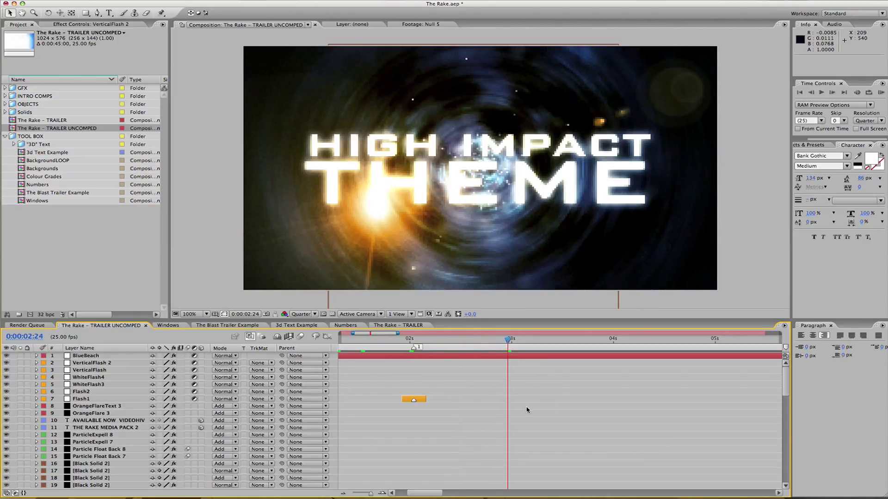
- Show a longer stretch of the timeline and pick out VerticalFlash 2, VerticalFlash, WhiteFlash4 and Flash2 in turn
{"action": "key", "text": "minus"}
{"action": "key", "text": "minus"}
{"action": "scroll", "coordinate": [515, 404], "scroll_direction": "down", "scroll_amount": 1}
{"action": "scroll", "coordinate": [512, 403], "scroll_direction": "up", "scroll_amount": 1}
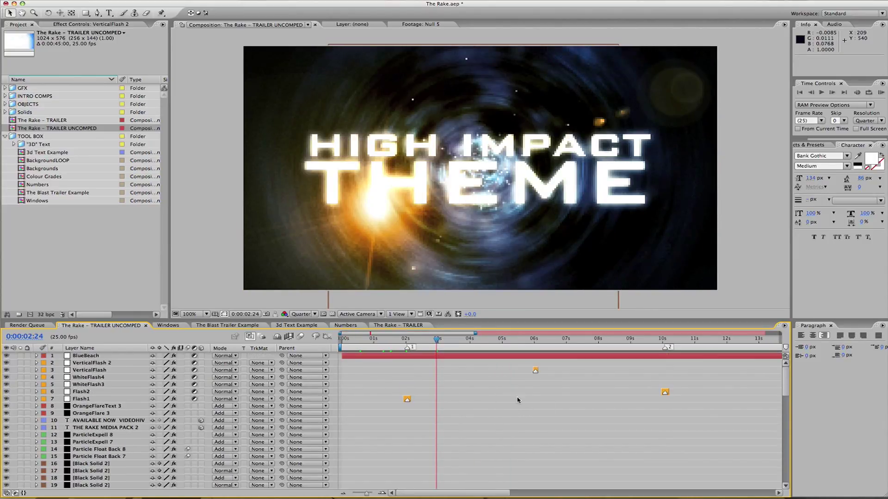
{"action": "left_click", "coordinate": [98, 364]}
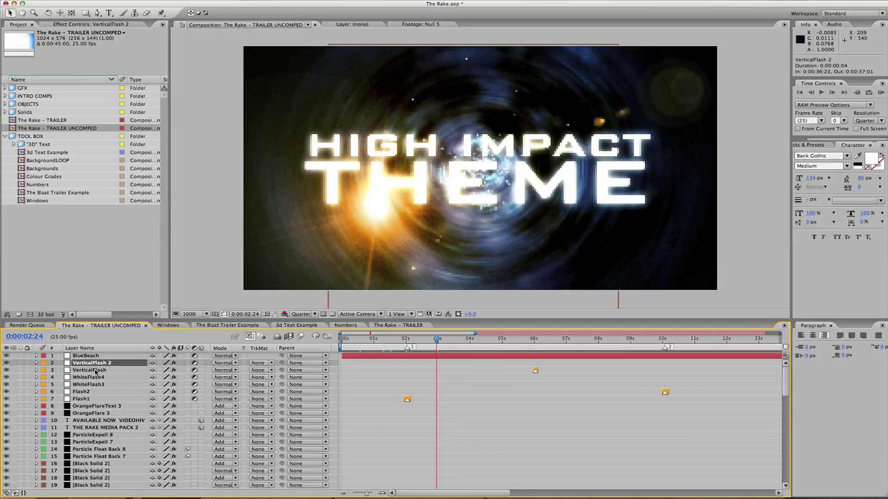
{"action": "left_click", "coordinate": [96, 371]}
{"action": "left_click", "coordinate": [92, 378]}
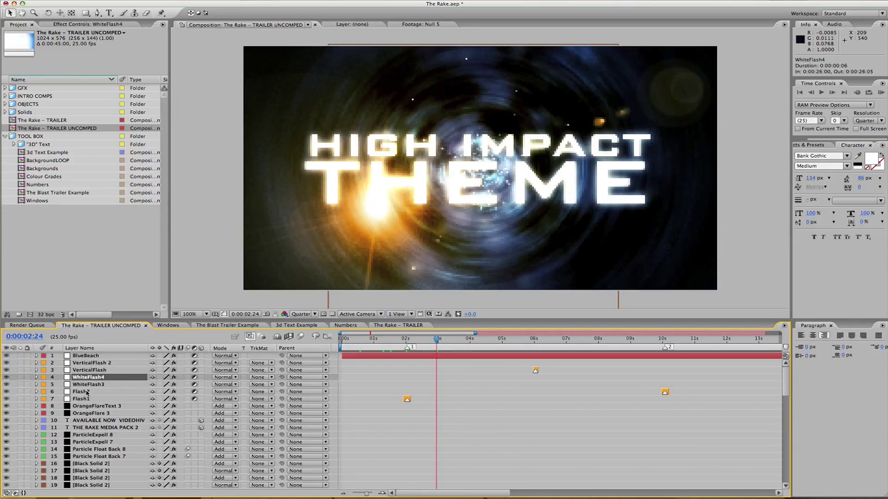
{"action": "left_click", "coordinate": [87, 393]}
- Scrub past the Flash1 transition to 0:00:02:20, select VerticalFlash and view its effect at 0:00:06:01
{"action": "left_click_drag", "start_coordinate": [408, 339], "coordinate": [432, 343]}
{"action": "left_click", "coordinate": [89, 370]}
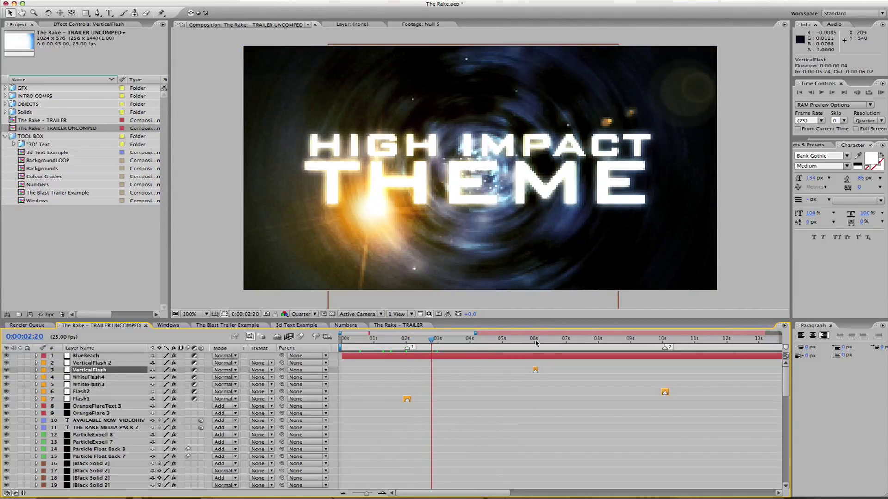
{"action": "left_click", "coordinate": [536, 343]}
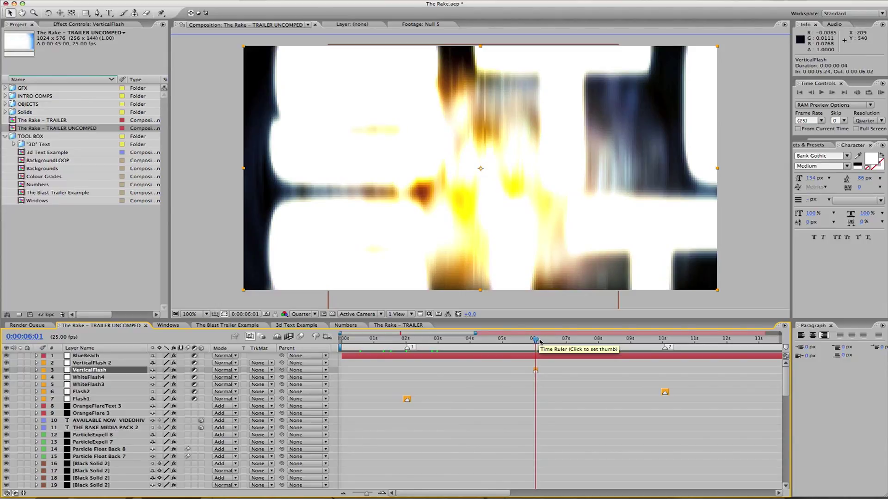
- Scrub past the VerticalFlash transition to 0:00:06:07 and select the transition layers VerticalFlash 2 through Flash1
{"action": "left_click", "coordinate": [540, 342]}
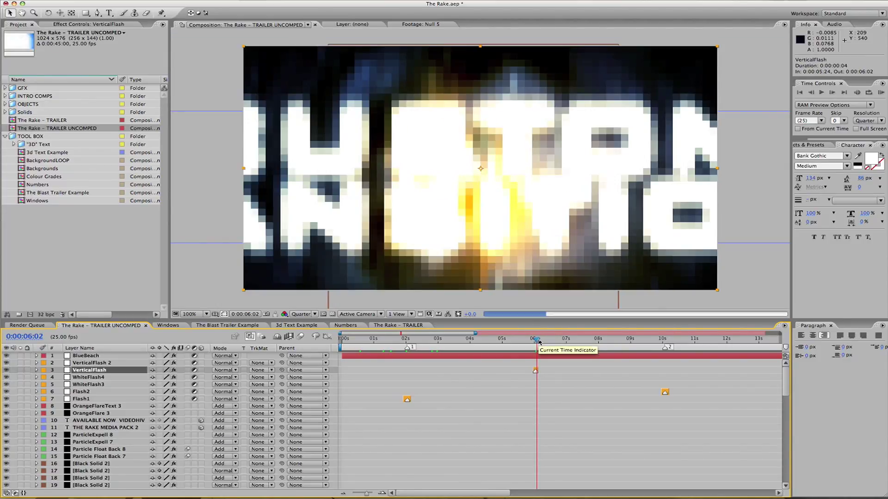
{"action": "left_click_drag", "start_coordinate": [539, 342], "coordinate": [544, 342]}
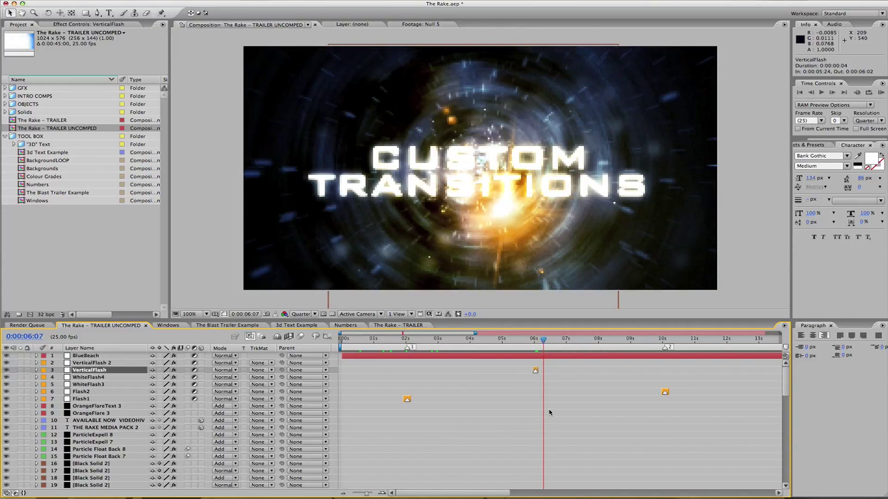
{"action": "scroll", "coordinate": [550, 412], "scroll_direction": "down", "scroll_amount": 3}
{"action": "scroll", "coordinate": [176, 394], "scroll_direction": "up", "scroll_amount": 3}
{"action": "left_click", "coordinate": [95, 363]}
{"action": "left_click", "coordinate": [83, 399], "text": "shift"}
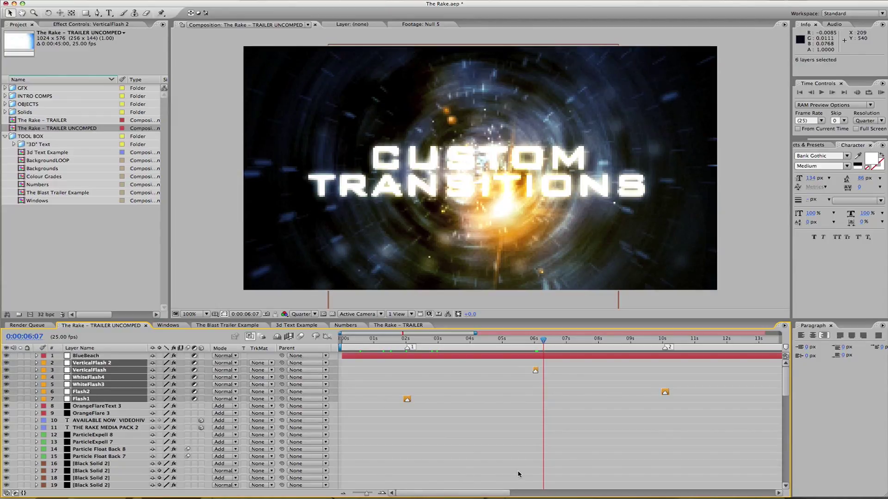
- Clear the transition layer selection and select the CUSTOM TRANSITIONS and HIGH IMPACT THEME title layers lower in the stack
{"action": "left_click", "coordinate": [559, 456]}
{"action": "scroll", "coordinate": [555, 455], "scroll_direction": "down", "scroll_amount": 6}
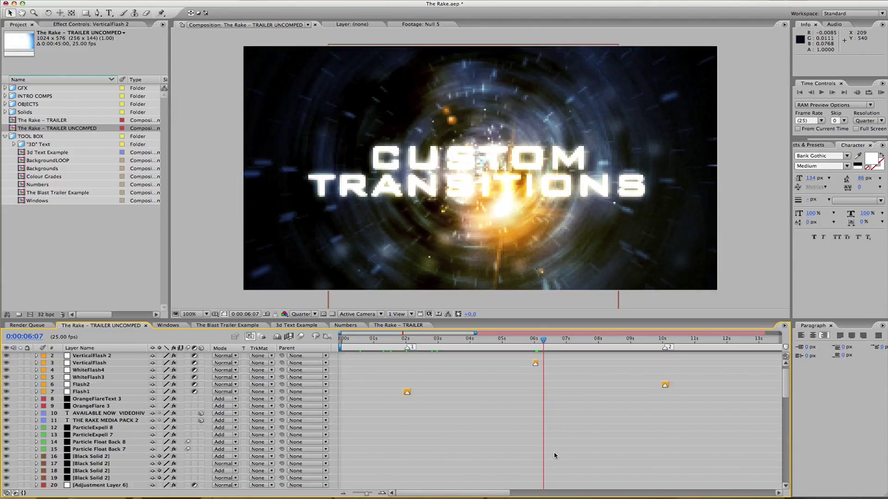
{"action": "scroll", "coordinate": [550, 452], "scroll_direction": "down", "scroll_amount": 10}
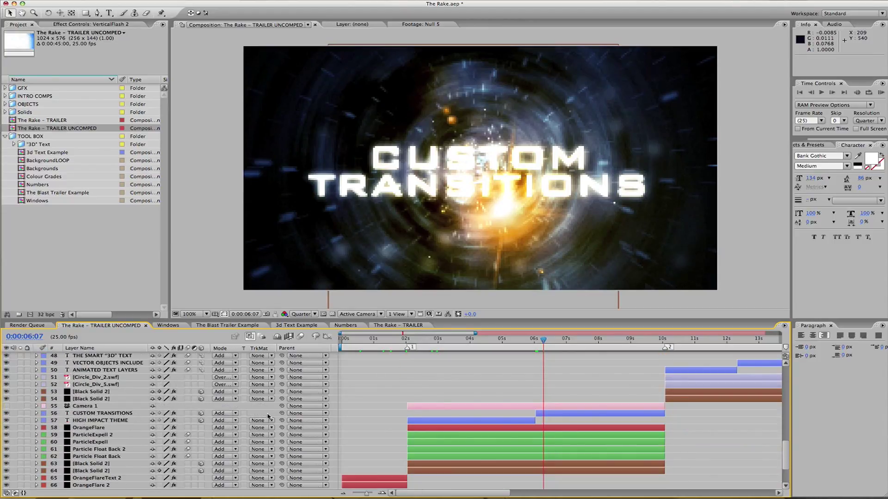
{"action": "left_click", "coordinate": [583, 413]}
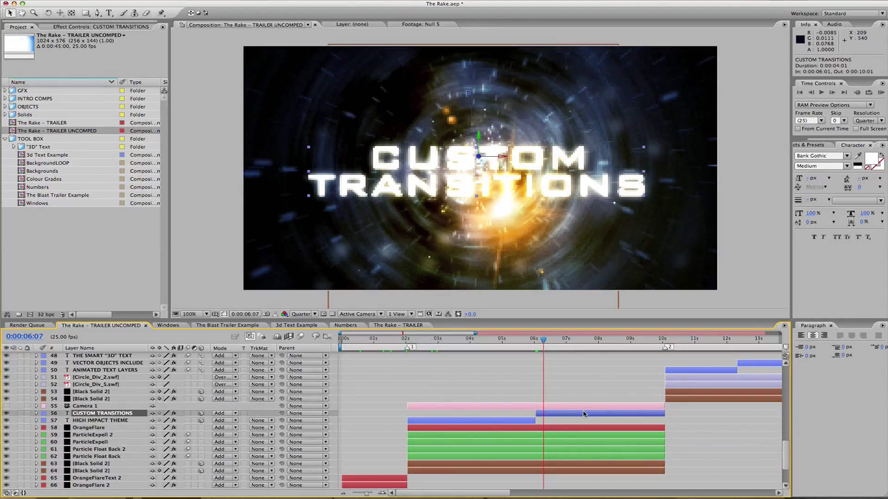
{"action": "left_click", "coordinate": [476, 421], "text": "shift"}
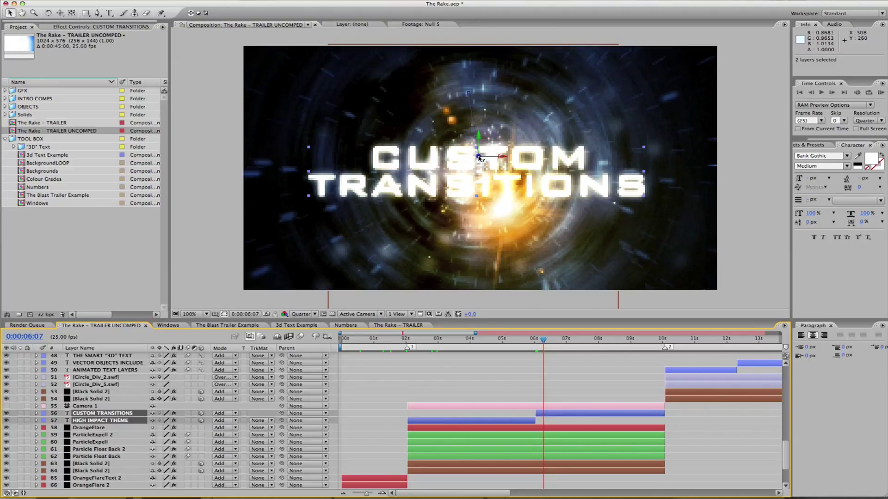
- View the titles around 0:00:06:15, pick out CUSTOM TRANSITIONS and Camera 1 in turn, and view the frame at 0:00:05:05
{"action": "left_click", "coordinate": [552, 342]}
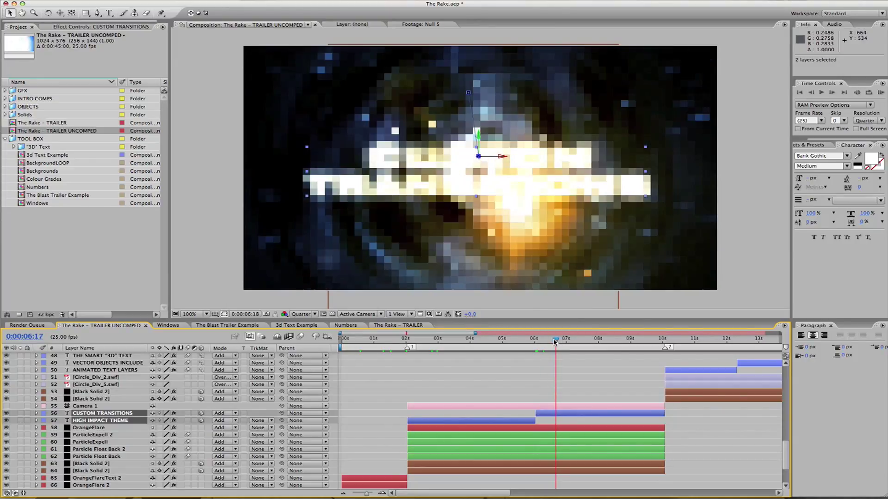
{"action": "left_click", "coordinate": [562, 389]}
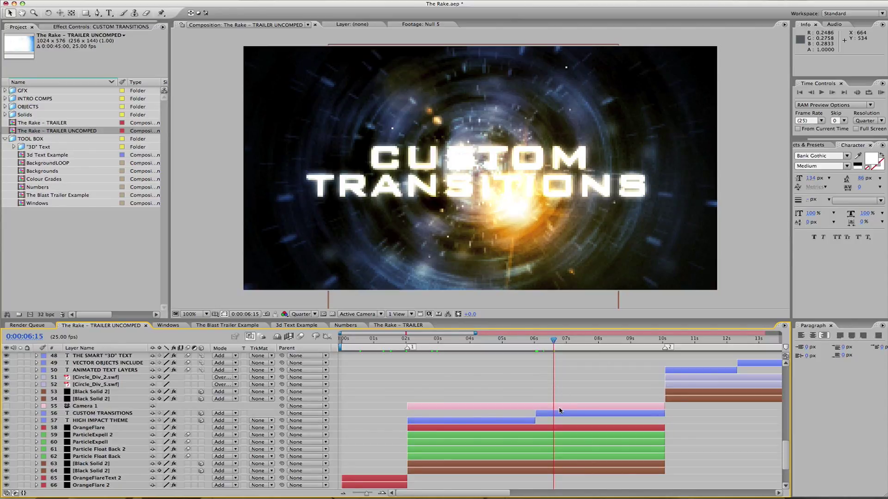
{"action": "left_click", "coordinate": [558, 413]}
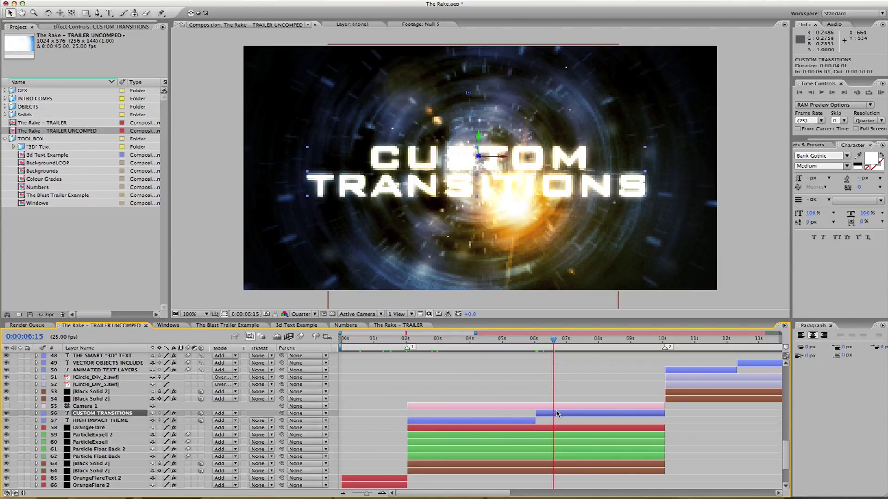
{"action": "left_click", "coordinate": [558, 406]}
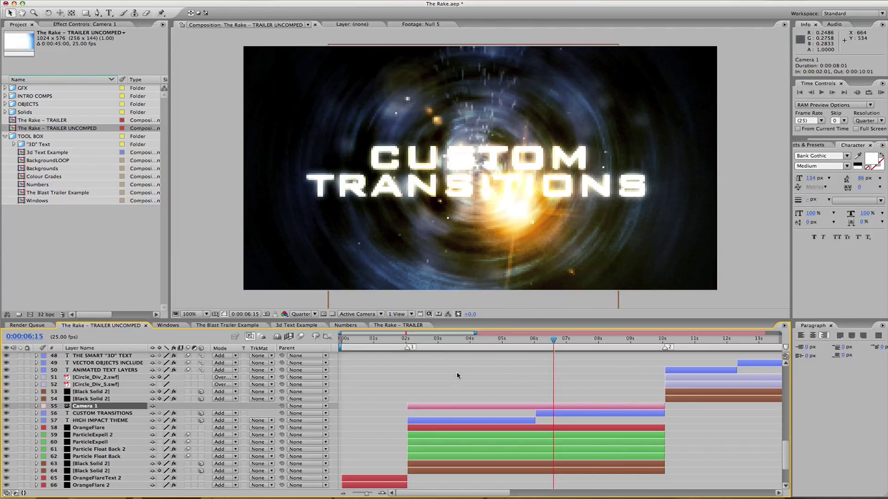
{"action": "left_click", "coordinate": [504, 339]}
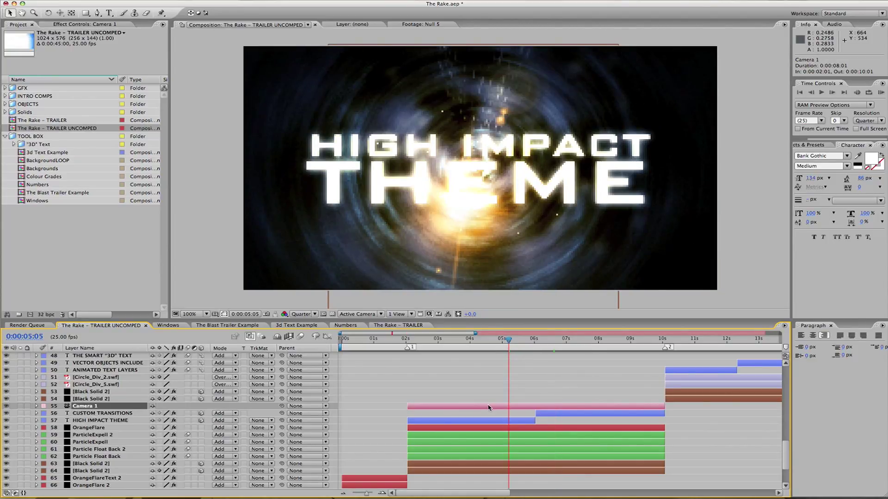
- Expand Camera 1's Transform properties and solo the camera with the CUSTOM TRANSITIONS and HIGH IMPACT THEME layers
{"action": "left_click", "coordinate": [36, 406]}
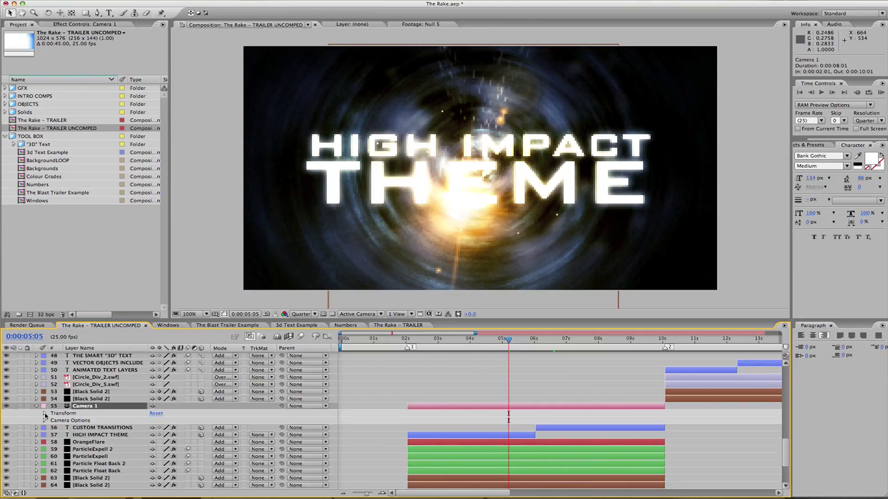
{"action": "left_click", "coordinate": [45, 414]}
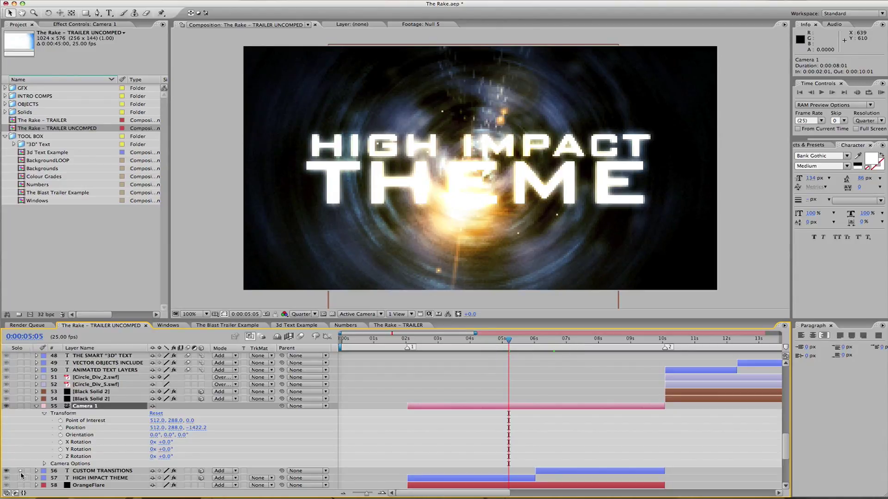
{"action": "left_click_drag", "start_coordinate": [21, 470], "coordinate": [20, 485]}
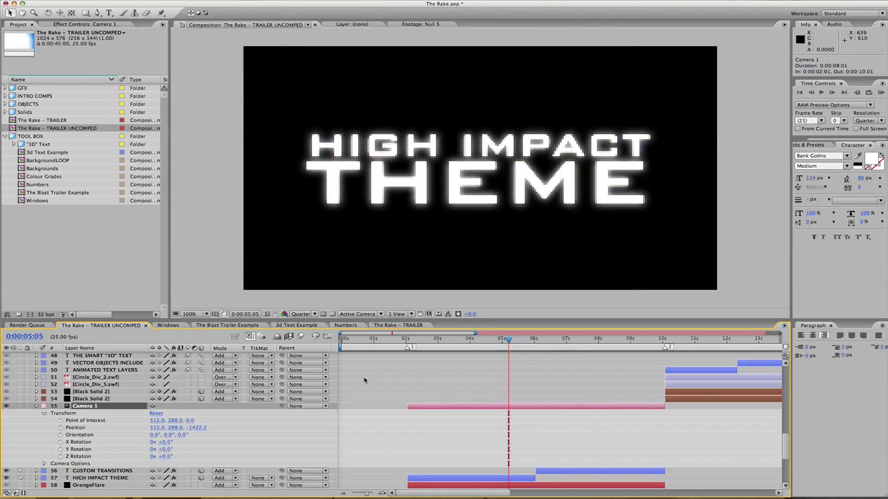
{"action": "left_click", "coordinate": [21, 407]}
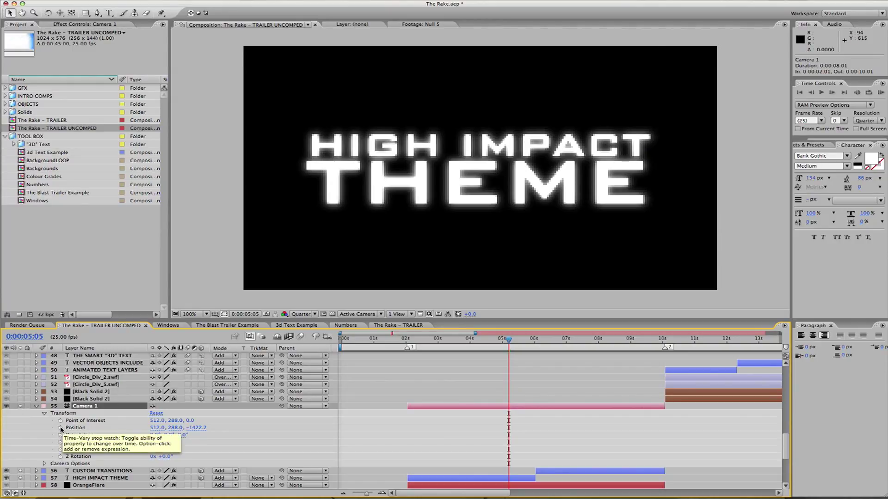
- Add the expression wiggle(2,15) to Camera 1's Position and preview the title movement
{"action": "left_click", "coordinate": [61, 432], "text": "alt"}
{"action": "type", "text": "wiggle(2,15"}
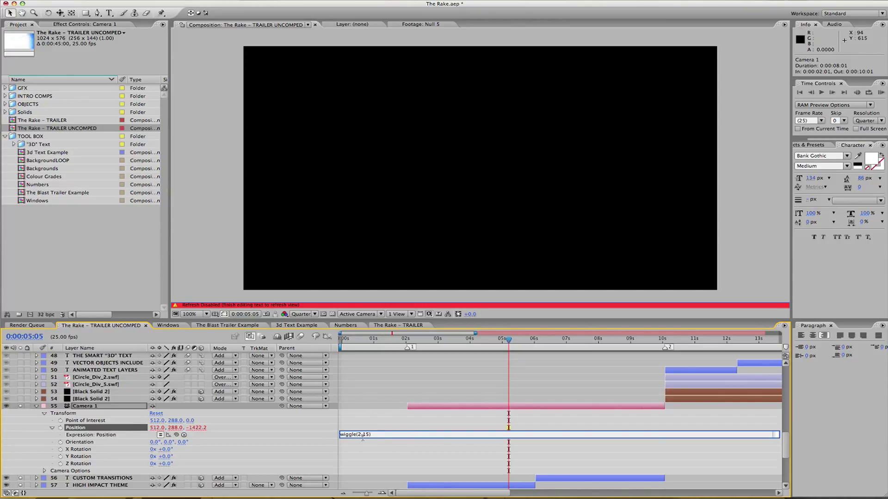
{"action": "left_click", "coordinate": [386, 421]}
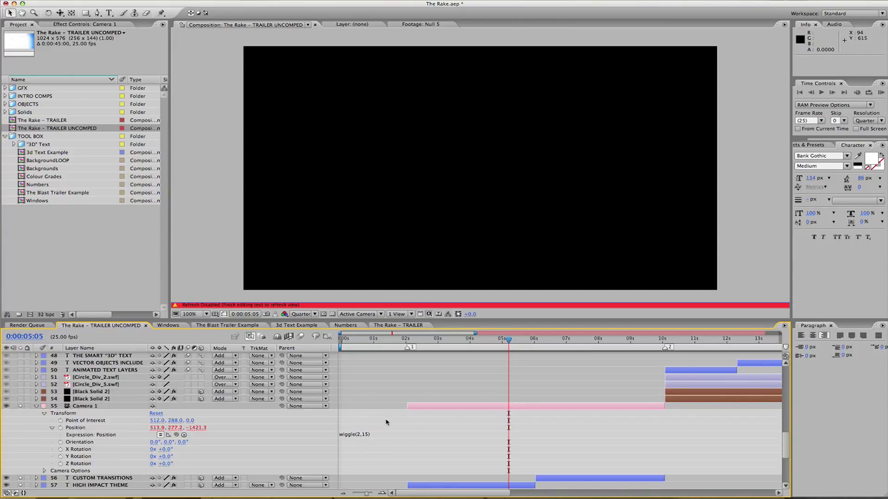
{"action": "left_click", "coordinate": [448, 340]}
{"action": "left_click_drag", "start_coordinate": [469, 342], "coordinate": [527, 348]}
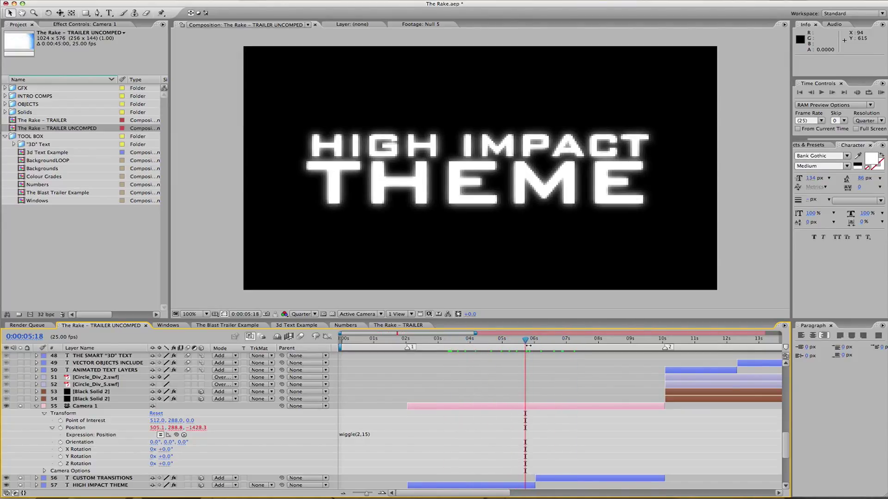
{"action": "key", "text": "space"}
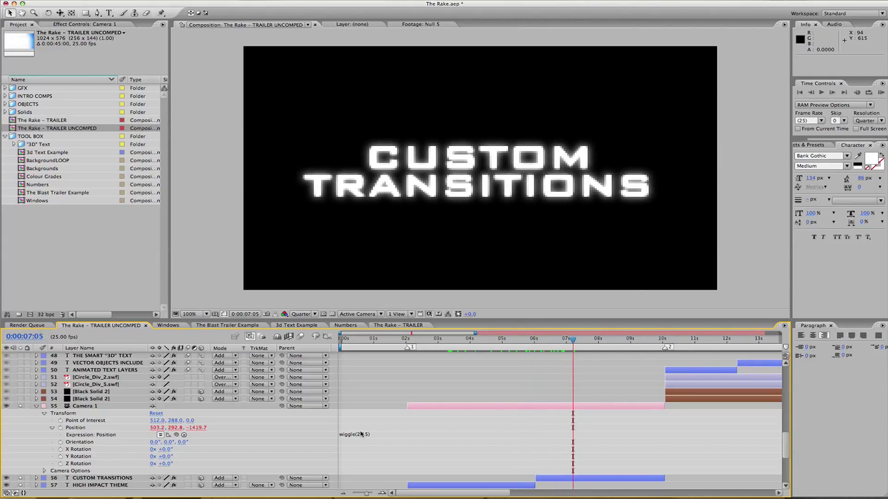
- Try Camera 1's Position expression as wiggle(2,50) and as wiggle(25,50), scrubbing through the titles after each change
{"action": "left_click", "coordinate": [359, 435]}
{"action": "left_click", "coordinate": [378, 435]}
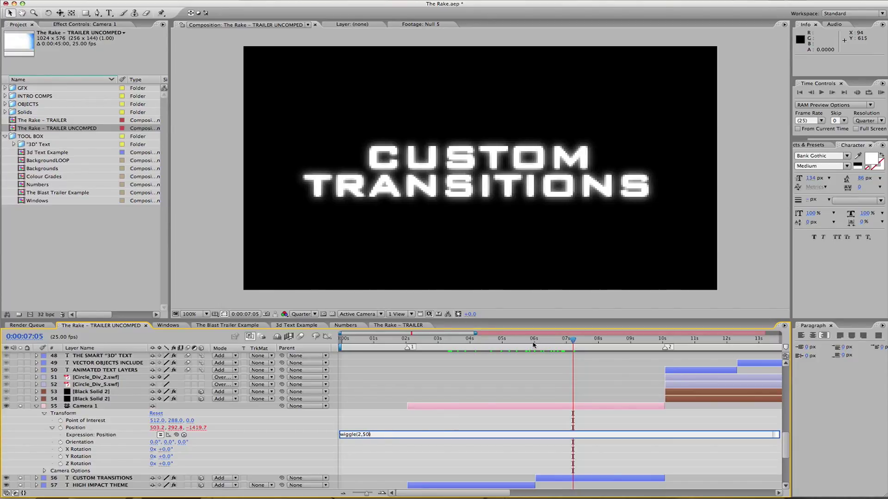
{"action": "left_click_drag", "start_coordinate": [533, 344], "coordinate": [507, 344]}
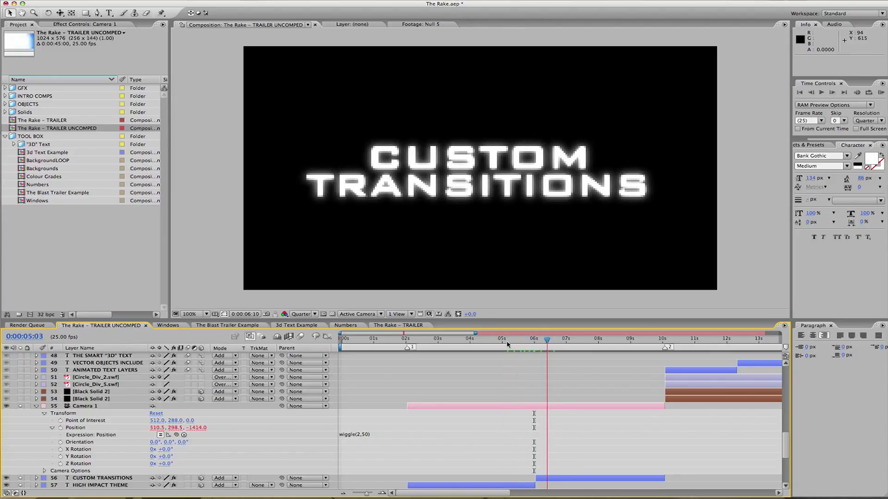
{"action": "left_click", "coordinate": [364, 435]}
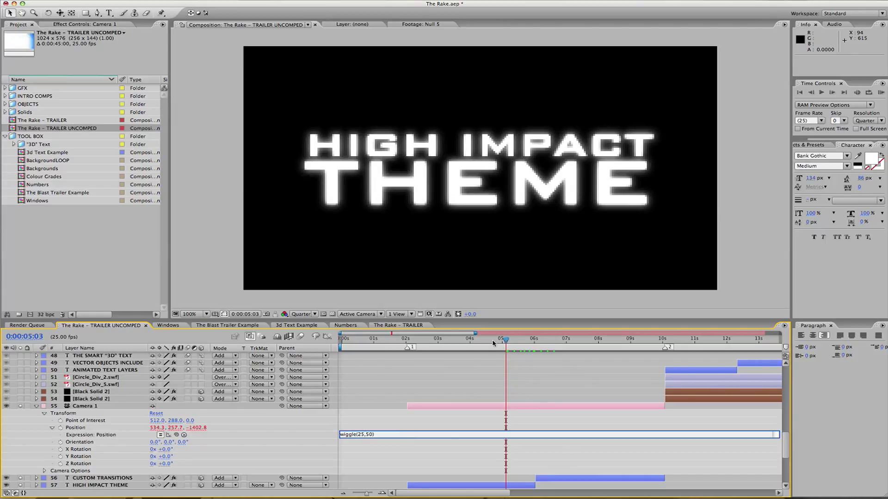
{"action": "left_click_drag", "start_coordinate": [488, 341], "coordinate": [463, 341]}
- Set Camera 1's Position expression to wiggle(2,15), collapse the camera layer and turn off the solos
{"action": "left_click", "coordinate": [365, 435]}
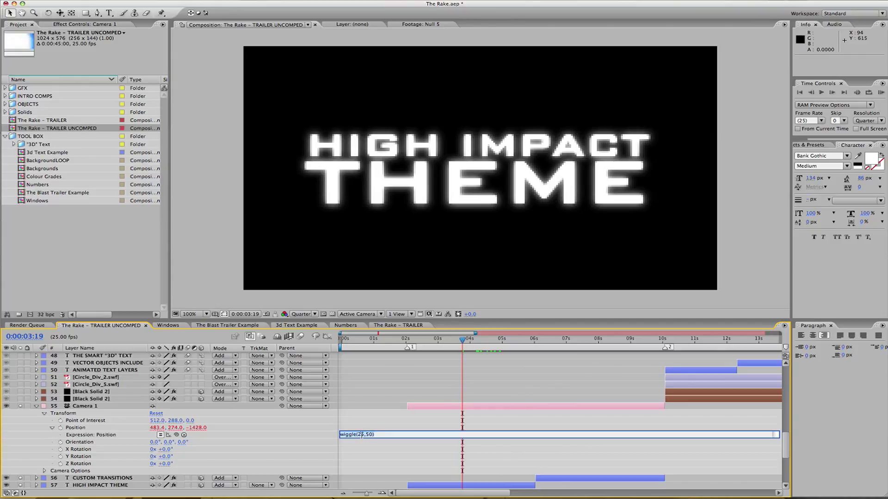
{"action": "key", "text": "BackSpace"}
{"action": "double_click", "coordinate": [364, 435]}
{"action": "type", "text": "15"}
{"action": "left_click", "coordinate": [474, 422]}
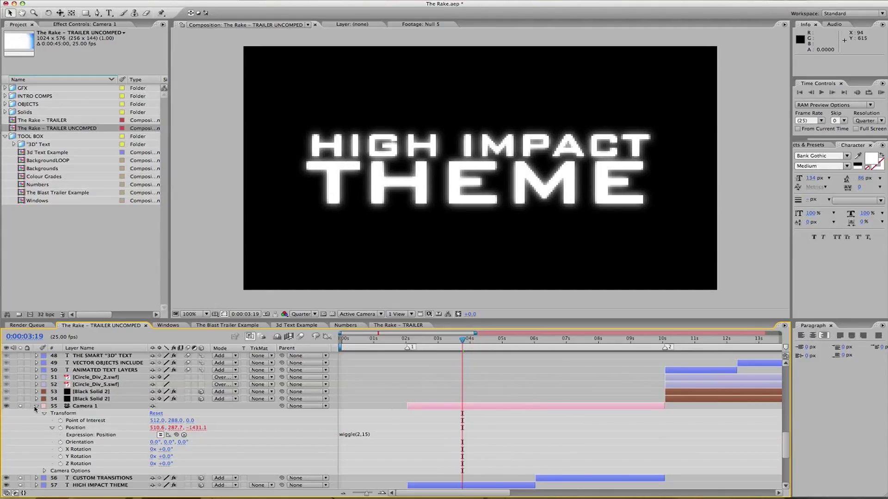
{"action": "left_click", "coordinate": [35, 407]}
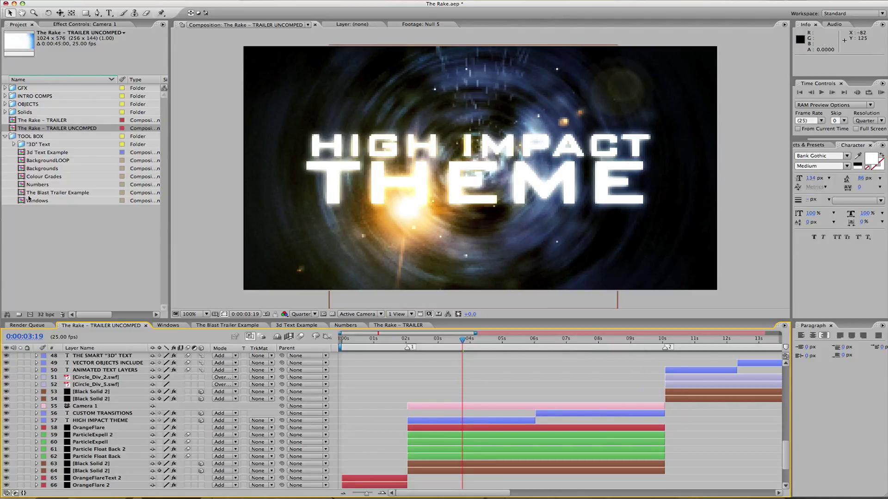
- Go to 0:00:12:02, try replacing the ANIMATED TEXT LAYERS title with ASDABJKH, and undo the text edit
{"action": "left_click_drag", "start_coordinate": [475, 333], "coordinate": [763, 333]}
{"action": "left_click_drag", "start_coordinate": [381, 343], "coordinate": [646, 355]}
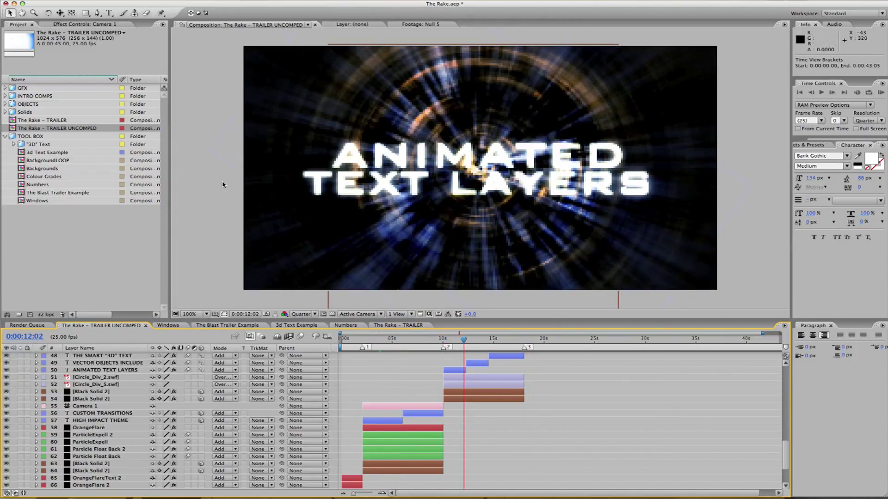
{"action": "double_click", "coordinate": [463, 372]}
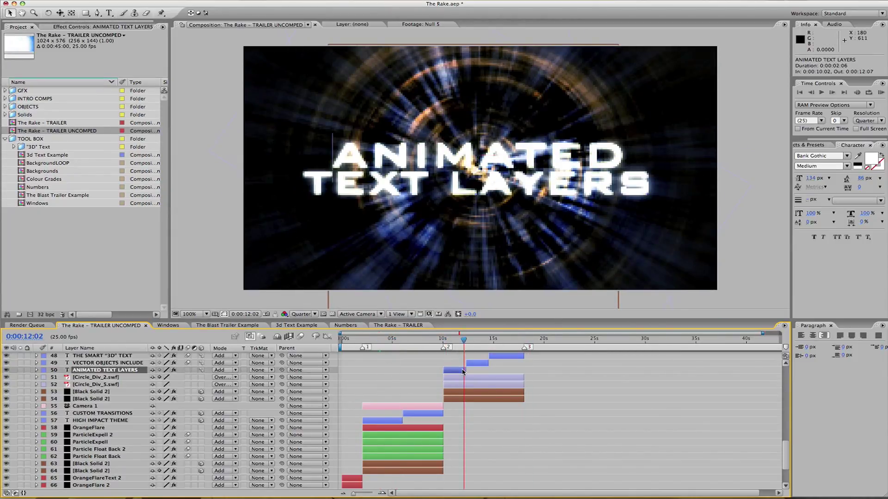
{"action": "type", "text": "ASDABJKH"}
{"action": "key", "text": "super+z"}
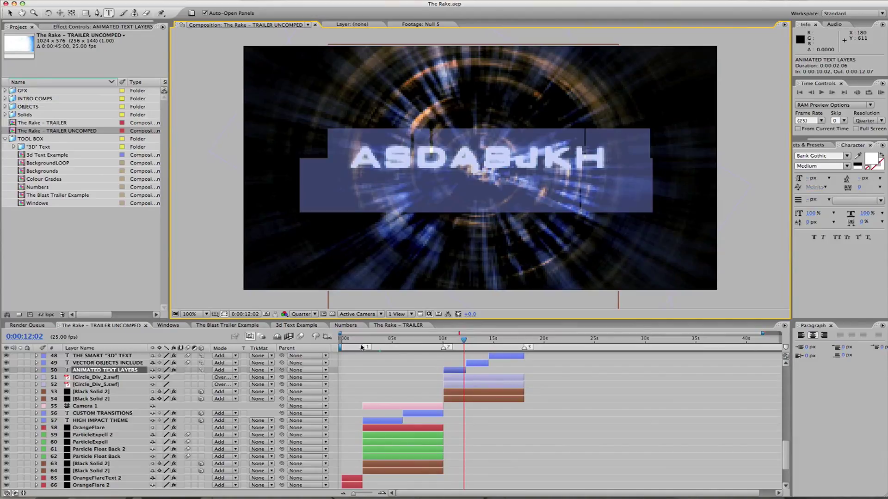
{"action": "left_click", "coordinate": [405, 371]}
- Open The Blast Trailer Example composition from the TOOL BOX folder
{"action": "left_click", "coordinate": [55, 195]}
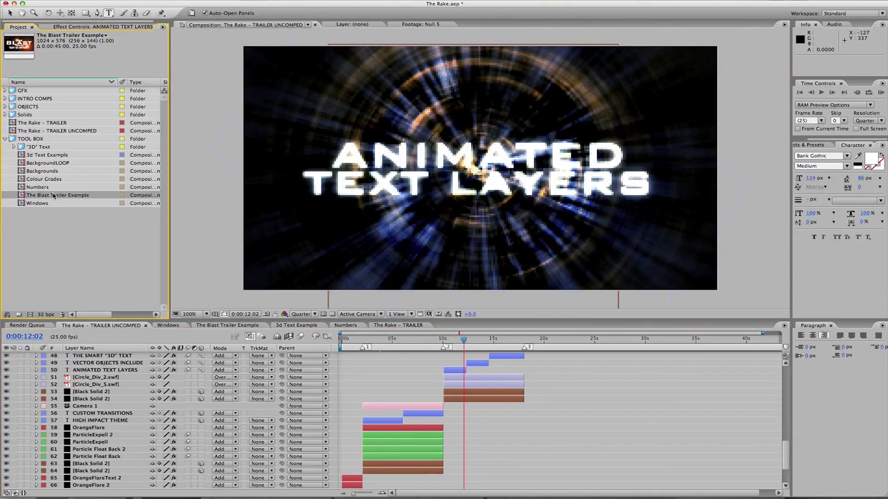
{"action": "left_click", "coordinate": [36, 140]}
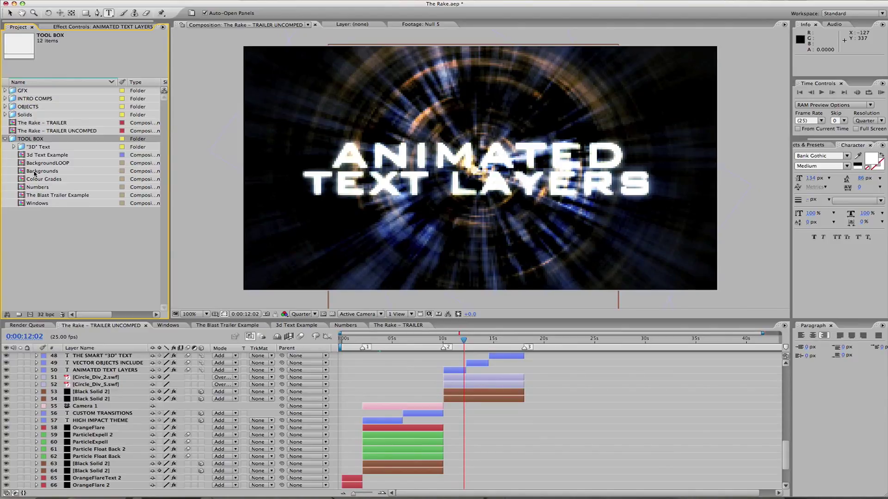
{"action": "double_click", "coordinate": [46, 196]}
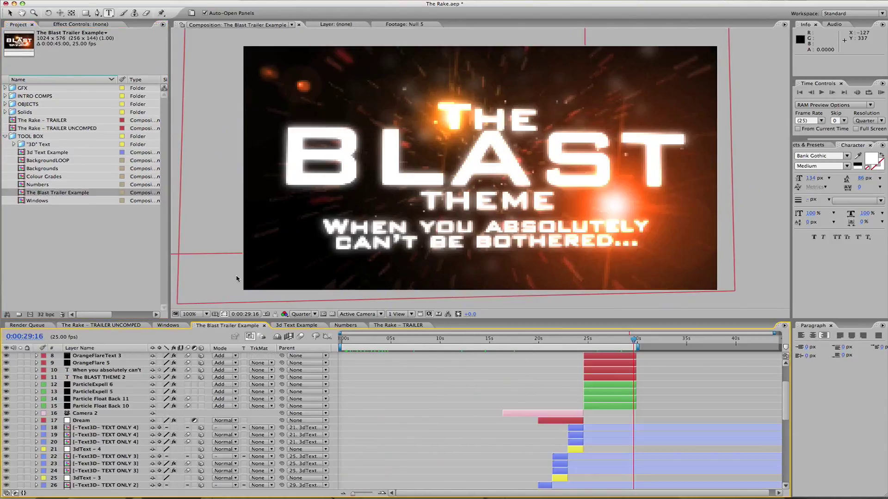
- Scrub The Blast Trailer Example from its opening title through ONE VERY ANNOYING EXAMPLE to THIS SUMMER at 0:00:19:05
{"action": "mouse_move", "coordinate": [348, 338]}
{"action": "left_mouse_down"}
{"action": "mouse_move", "coordinate": [414, 346]}
{"action": "mouse_move", "coordinate": [348, 344]}
{"action": "left_mouse_up"}
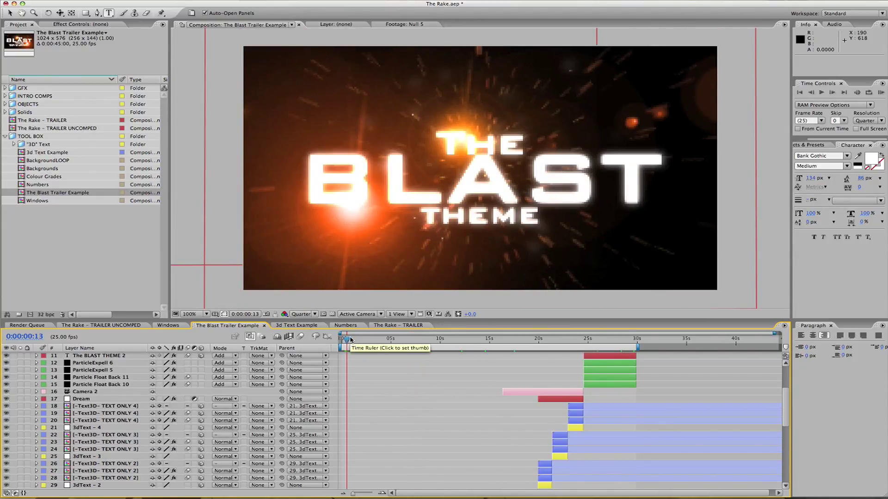
{"action": "left_click_drag", "start_coordinate": [350, 340], "coordinate": [492, 370]}
{"action": "scroll", "coordinate": [498, 383], "scroll_direction": "down", "scroll_amount": 5}
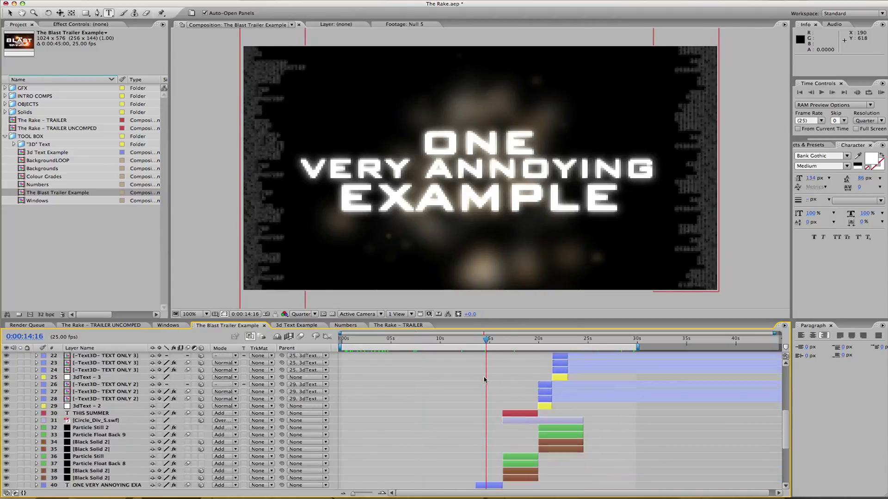
{"action": "left_click", "coordinate": [510, 340]}
{"action": "left_click_drag", "start_coordinate": [510, 341], "coordinate": [527, 340]}
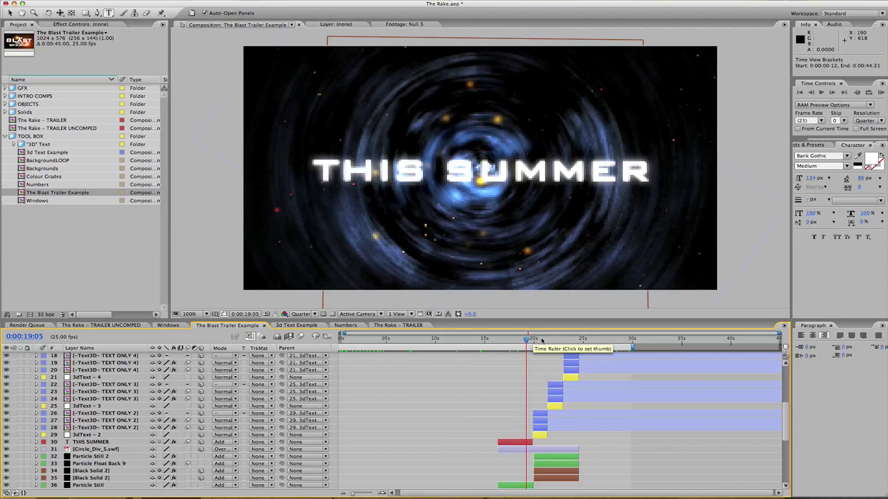
- Open the 3d Text Example composition from the TOOL BOX folder and move to 0:00:02:21
{"action": "left_click", "coordinate": [41, 154]}
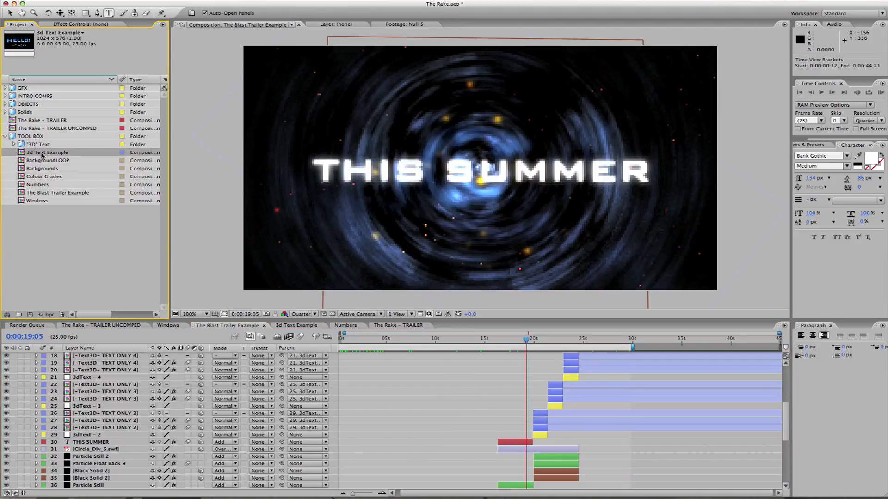
{"action": "double_click", "coordinate": [44, 154]}
{"action": "left_click_drag", "start_coordinate": [359, 341], "coordinate": [379, 341]}
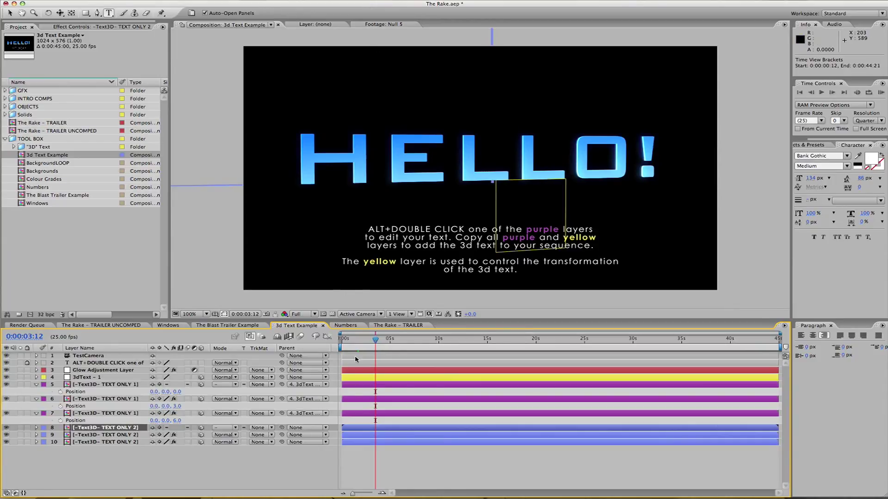
{"action": "left_click", "coordinate": [366, 341]}
{"action": "mouse_move", "coordinate": [365, 341]}
{"action": "left_mouse_down"}
{"action": "mouse_move", "coordinate": [383, 341]}
{"action": "mouse_move", "coordinate": [370, 341]}
{"action": "left_mouse_up"}
- Show the composition on a transparency grid and select the yellow 3dText - 1 layer together with its three purple text layers
{"action": "left_click", "coordinate": [366, 385]}
{"action": "left_click", "coordinate": [356, 415]}
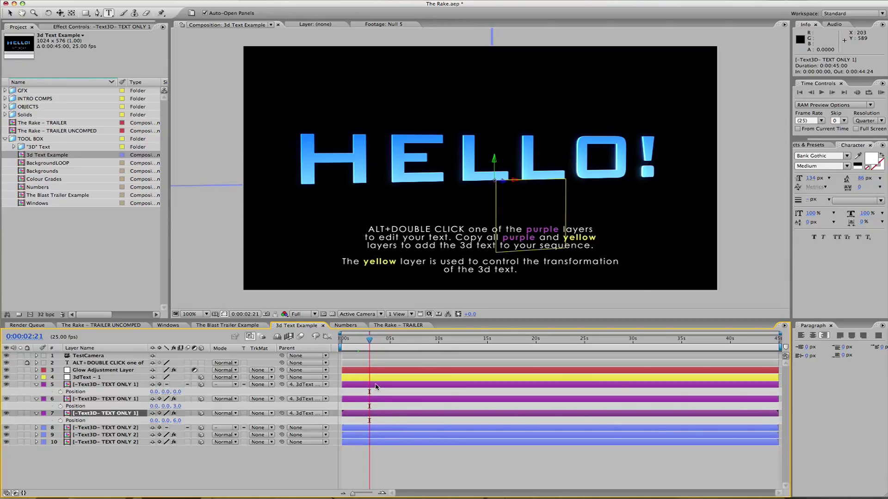
{"action": "left_click", "coordinate": [332, 314]}
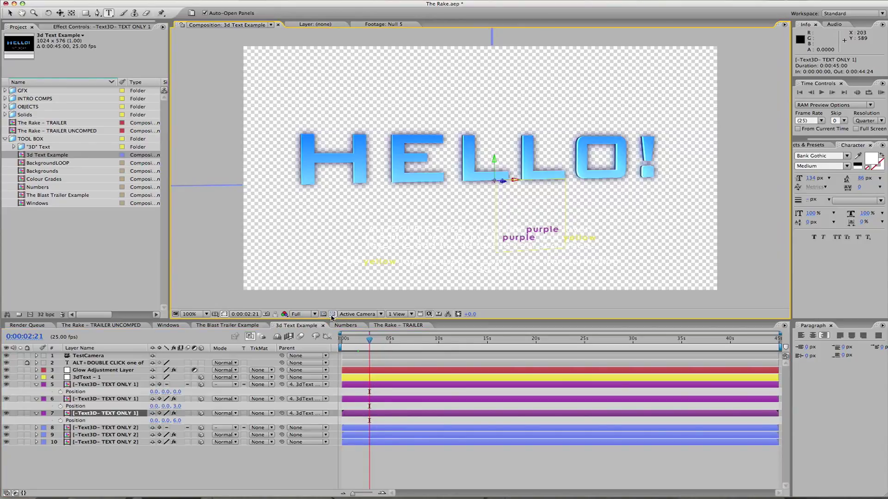
{"action": "left_click", "coordinate": [388, 378], "text": "shift"}
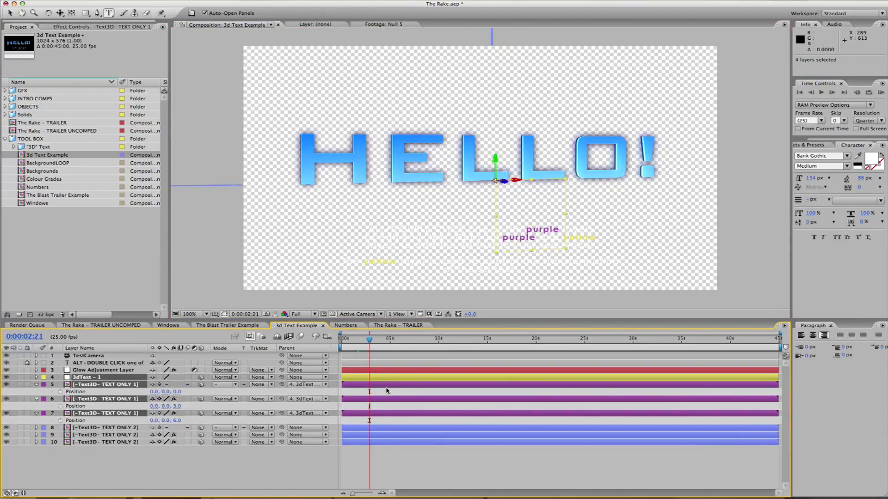
{"action": "left_click", "coordinate": [385, 396]}
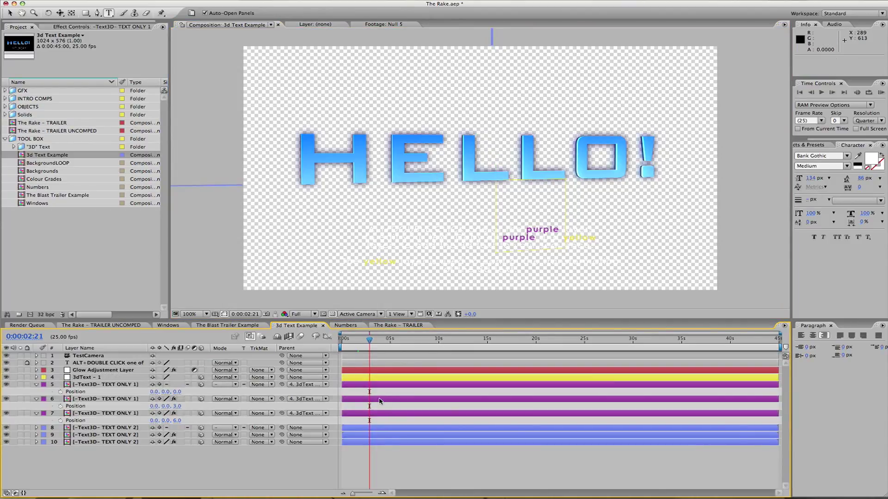
- Set the Z position of the middle purple text layer, layer 6, to 9
{"action": "left_click", "coordinate": [379, 400]}
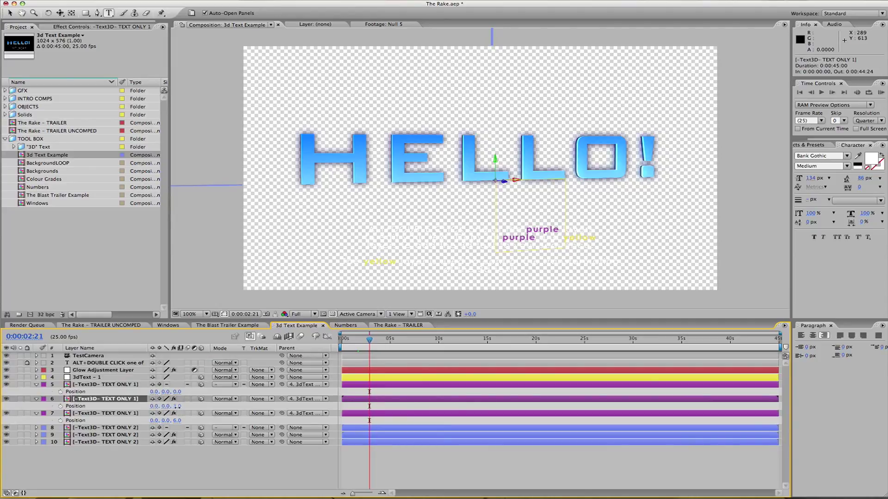
{"action": "left_click", "coordinate": [177, 406]}
{"action": "type", "text": "7"}
{"action": "key", "text": "Return"}
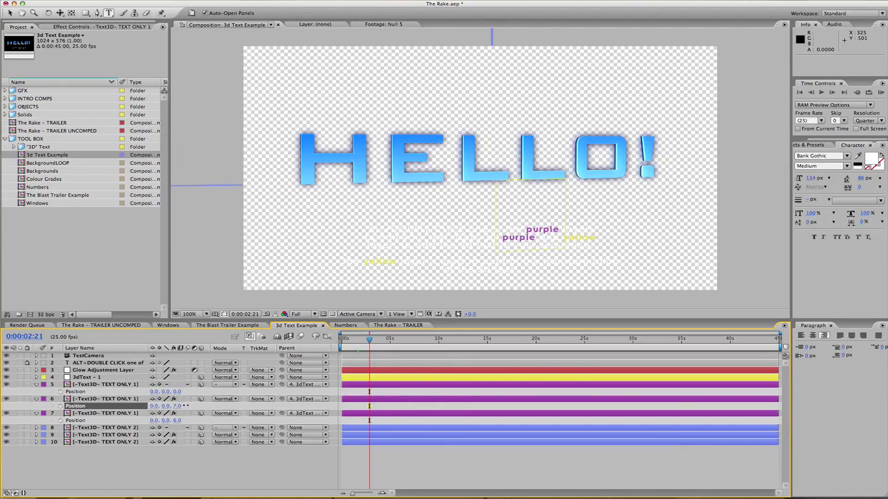
{"action": "left_click_drag", "start_coordinate": [185, 406], "coordinate": [178, 406]}
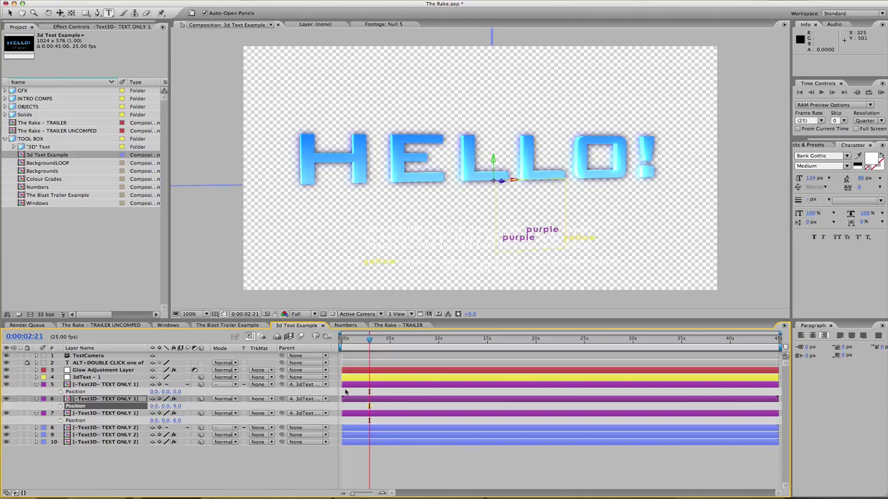
- Set the Z position of the rear purple text layer, layer 7, to 16 and deselect it
{"action": "left_click", "coordinate": [136, 415]}
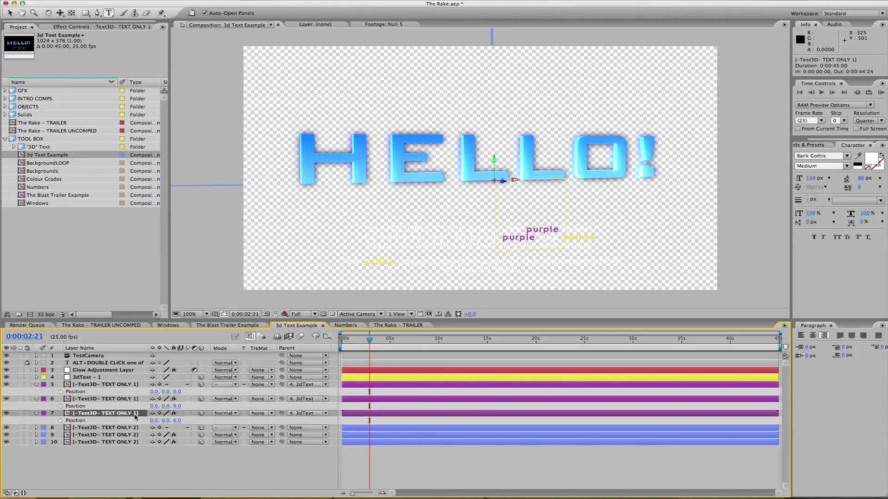
{"action": "left_click_drag", "start_coordinate": [178, 421], "coordinate": [188, 420]}
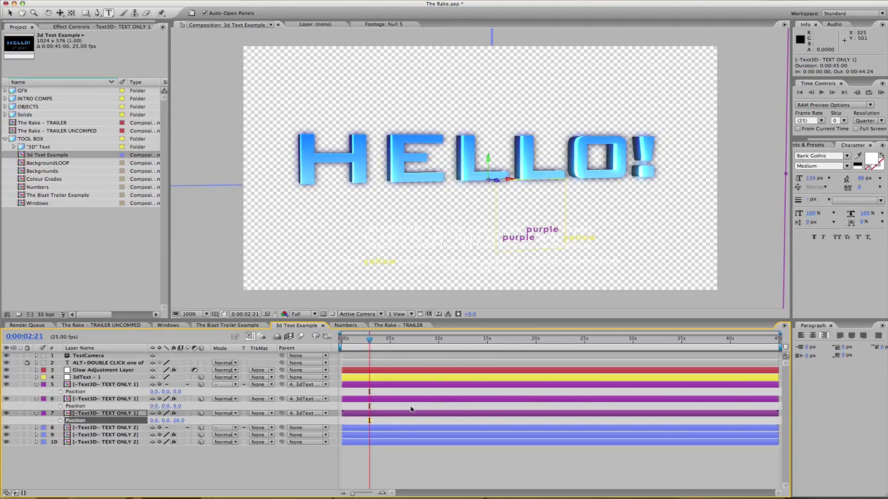
{"action": "left_click_drag", "start_coordinate": [179, 421], "coordinate": [187, 421]}
{"action": "left_click", "coordinate": [395, 473]}
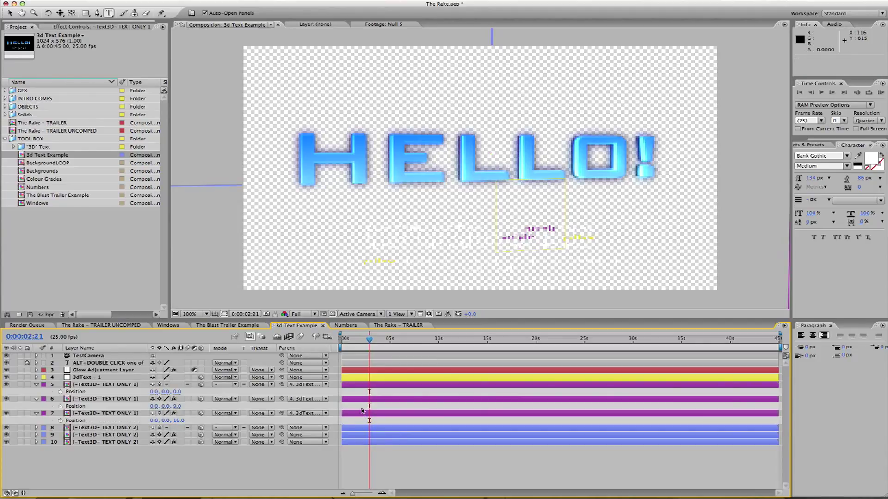
- Open the Text3D TEXT ONLY 1 source composition from a purple layer and scrub its HELLO! text to 0:00:01:11
{"action": "left_click", "coordinate": [367, 399]}
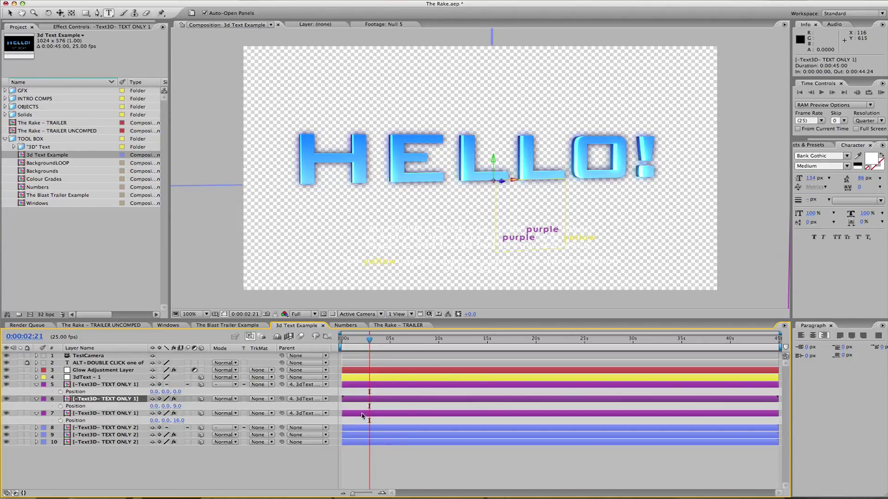
{"action": "left_click", "coordinate": [362, 415], "text": "shift"}
{"action": "key", "text": "F2"}
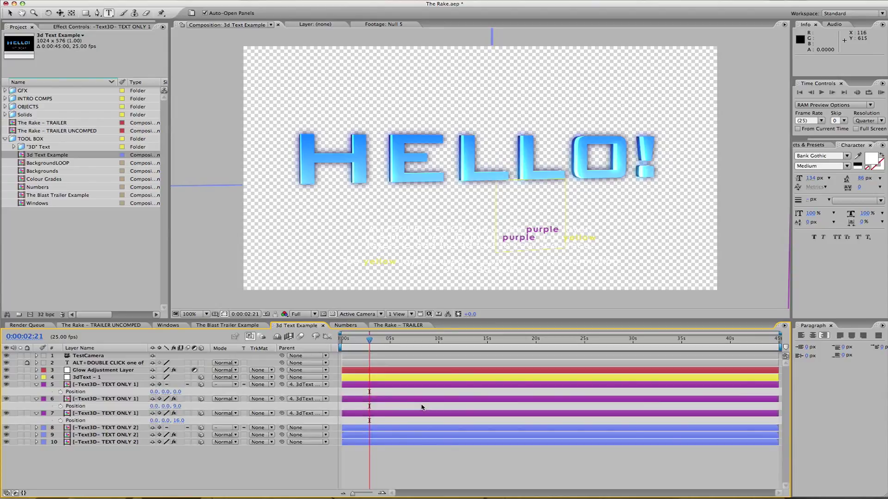
{"action": "double_click", "coordinate": [386, 402]}
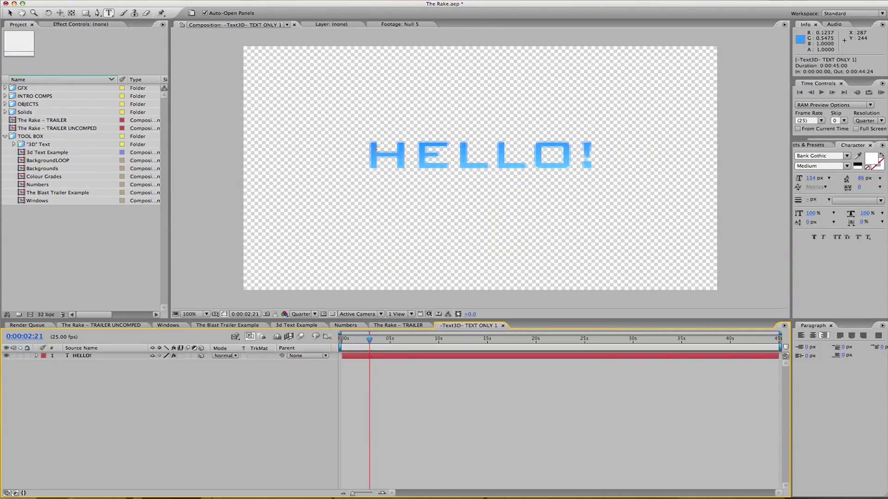
{"action": "left_click_drag", "start_coordinate": [376, 343], "coordinate": [357, 344]}
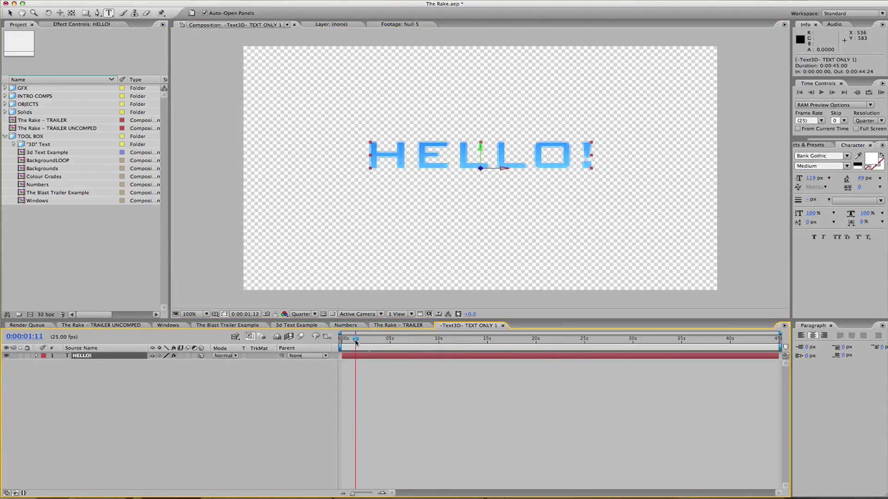
- Return to the 3d Text Example composition, go to 0:00:02:02 and review the three purple text layers by selecting them
{"action": "double_click", "coordinate": [53, 153]}
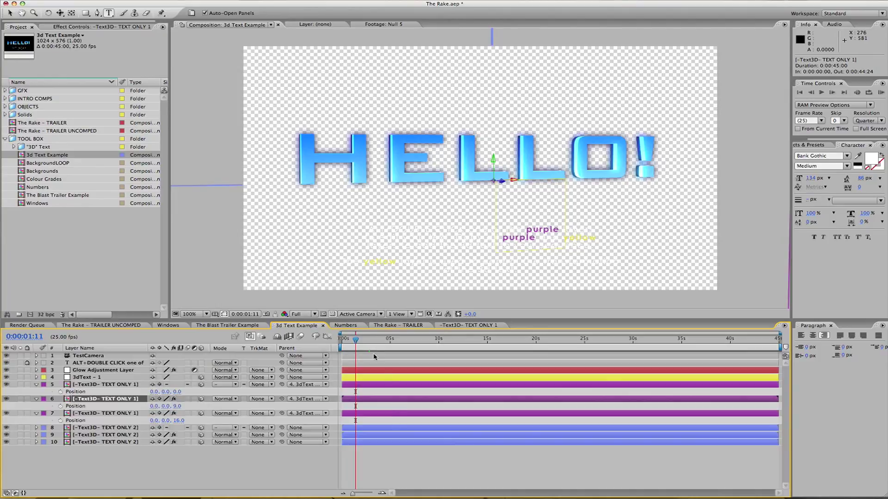
{"action": "left_click_drag", "start_coordinate": [364, 343], "coordinate": [362, 343]}
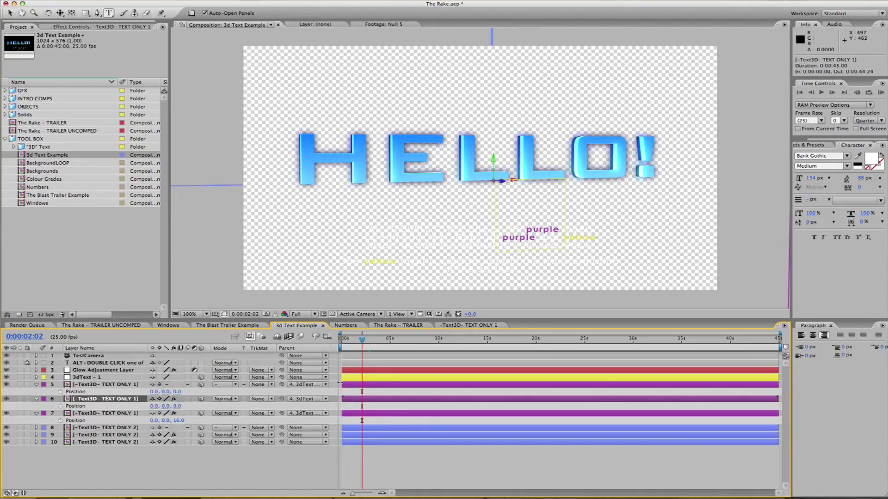
{"action": "left_click", "coordinate": [357, 392]}
{"action": "left_click", "coordinate": [358, 384]}
{"action": "left_click", "coordinate": [360, 413], "text": "shift"}
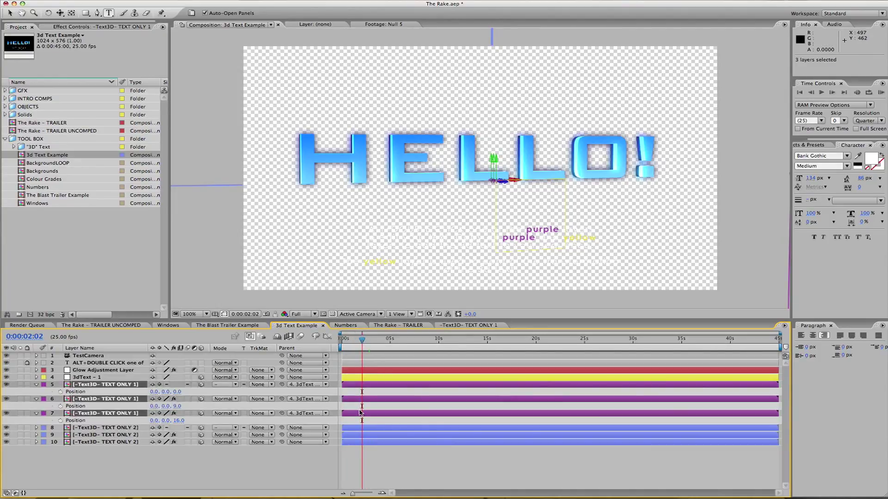
{"action": "left_click", "coordinate": [362, 405]}
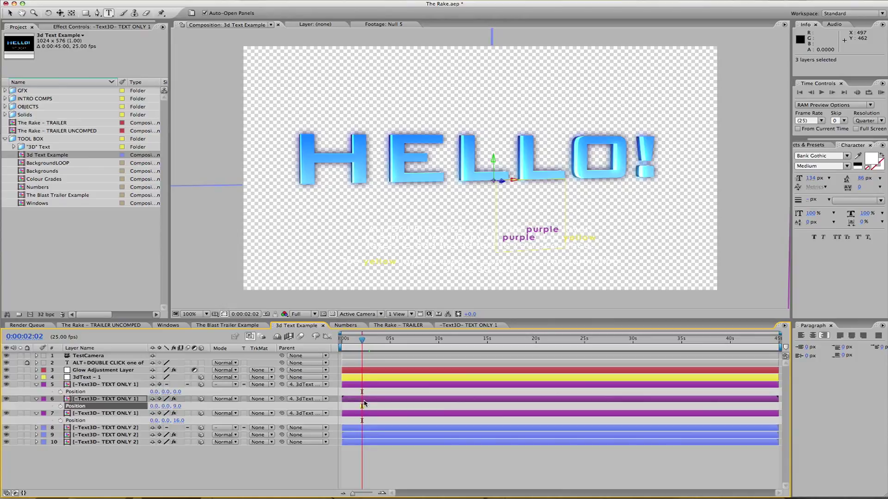
- Try a different Brightness on layer 6's Brightness & Contrast effect, undo it, and show the same effect on layer 7
{"action": "left_click", "coordinate": [119, 399]}
{"action": "left_click", "coordinate": [119, 413]}
{"action": "left_click", "coordinate": [123, 406]}
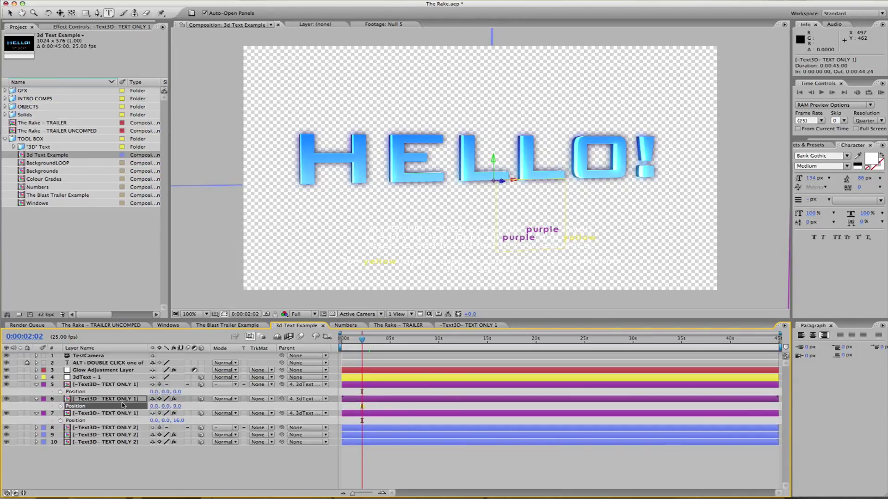
{"action": "left_click", "coordinate": [128, 400]}
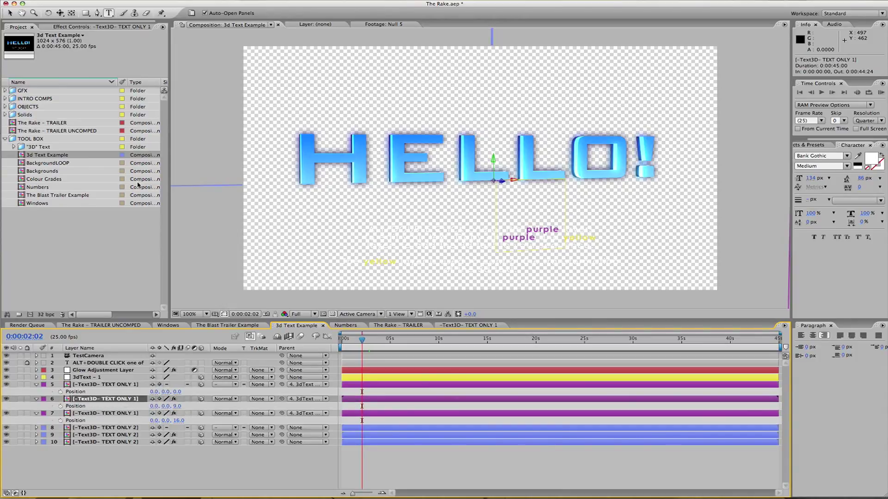
{"action": "left_click", "coordinate": [81, 26]}
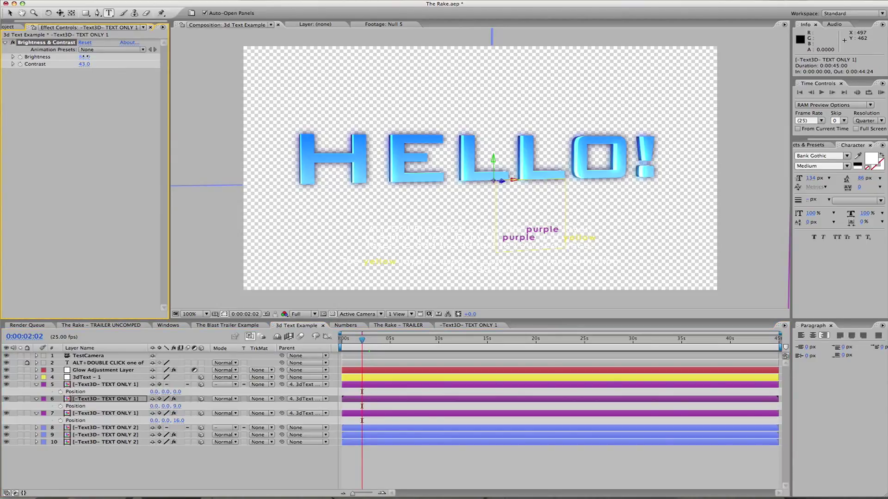
{"action": "left_click_drag", "start_coordinate": [86, 57], "coordinate": [79, 57]}
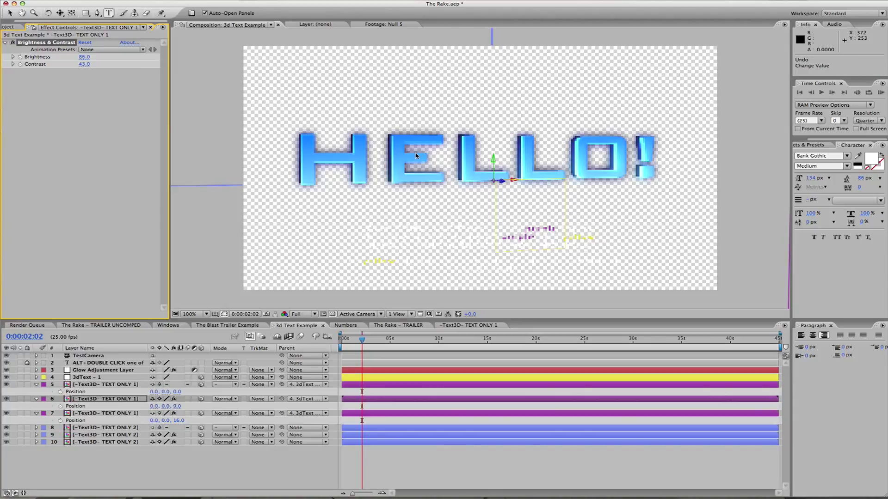
{"action": "left_click", "coordinate": [123, 412]}
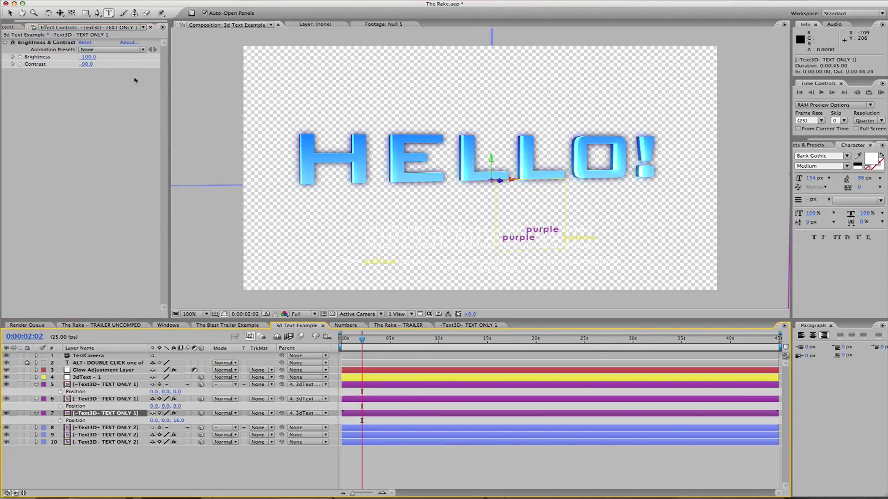
- Review the 3D text structure by selecting the three purple text layers and their yellow 3dText - 1 parent layer
{"action": "left_click", "coordinate": [362, 385]}
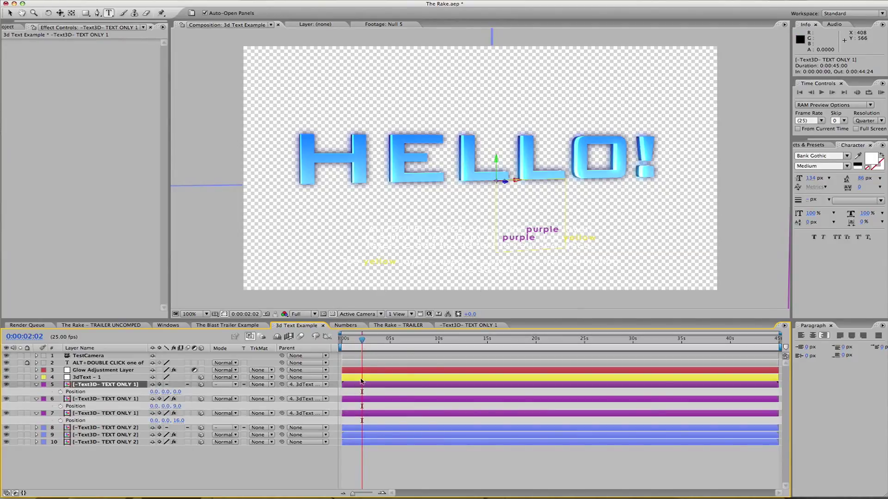
{"action": "left_click", "coordinate": [364, 414], "text": "shift"}
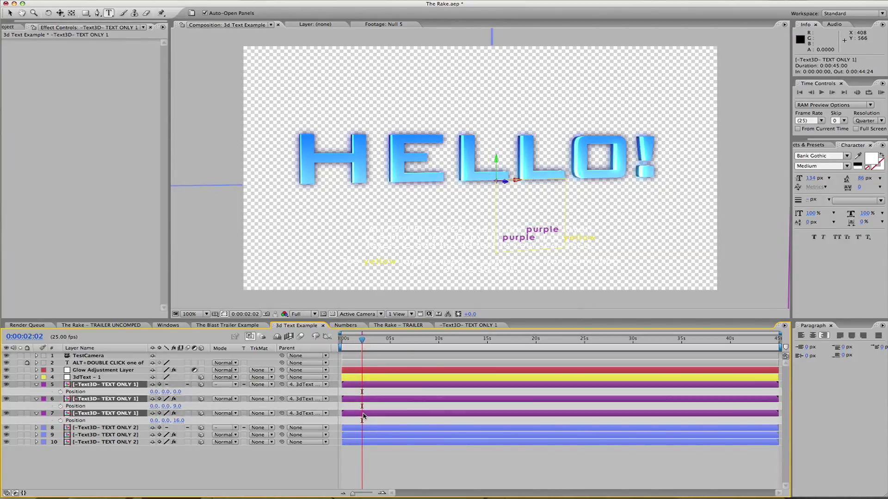
{"action": "left_click", "coordinate": [362, 378]}
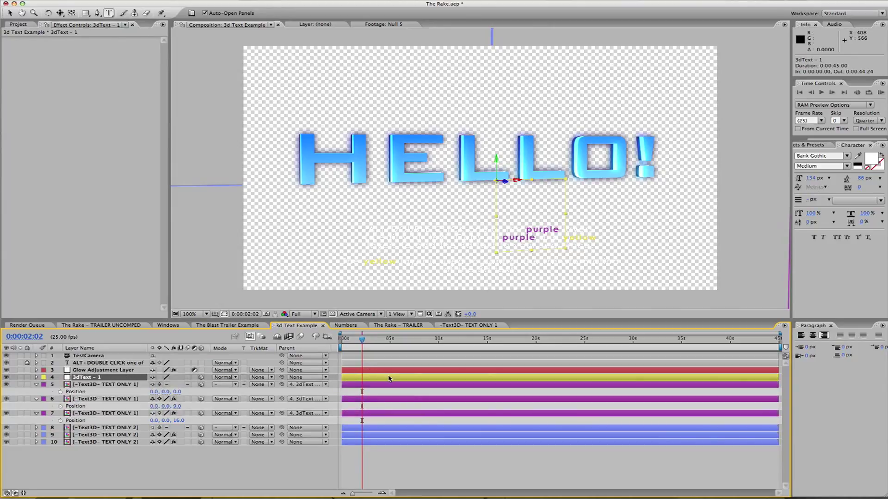
{"action": "left_click", "coordinate": [117, 385]}
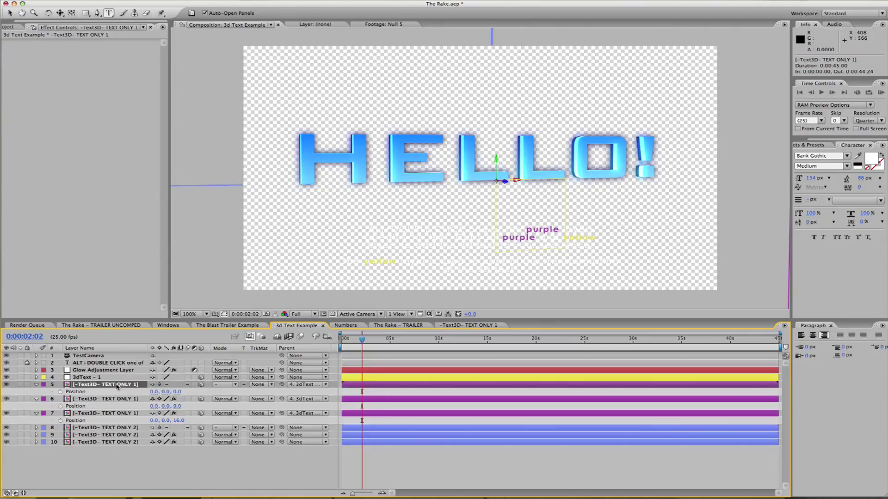
{"action": "left_click", "coordinate": [112, 414], "text": "shift"}
- Expand the transform properties of the 3dText - 1 layer and set its Y Rotation to -6°
{"action": "left_click", "coordinate": [89, 378]}
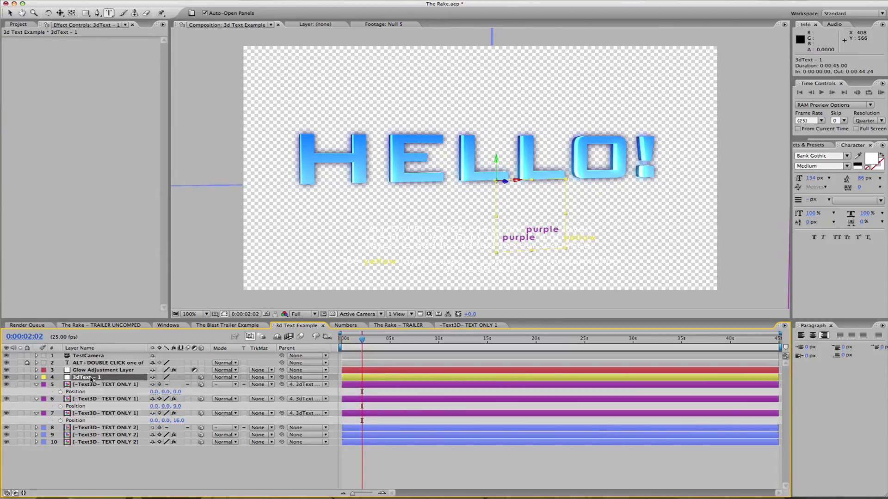
{"action": "key", "text": "p"}
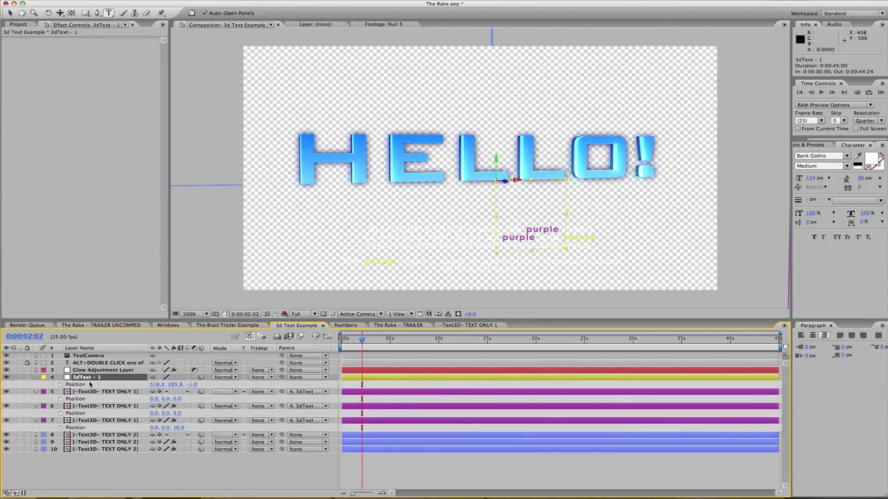
{"action": "left_click", "coordinate": [37, 378]}
{"action": "left_click", "coordinate": [36, 377]}
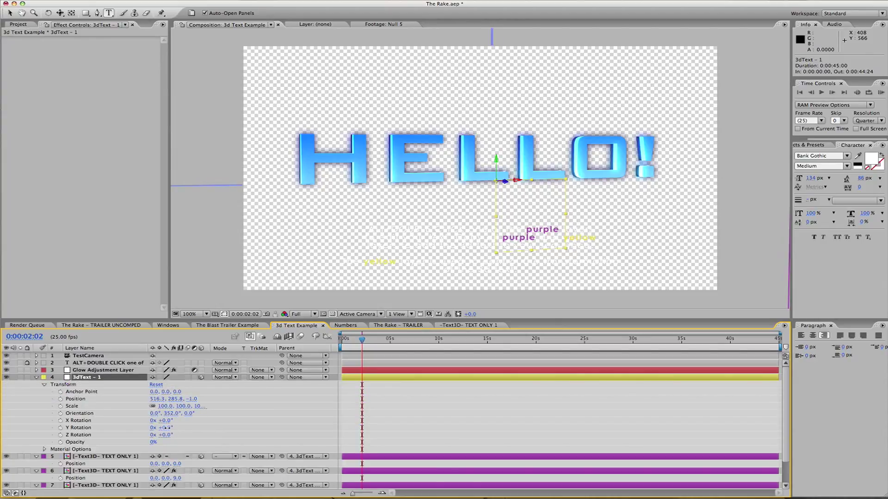
{"action": "left_click_drag", "start_coordinate": [171, 429], "coordinate": [137, 422]}
{"action": "left_click_drag", "start_coordinate": [128, 422], "coordinate": [187, 422]}
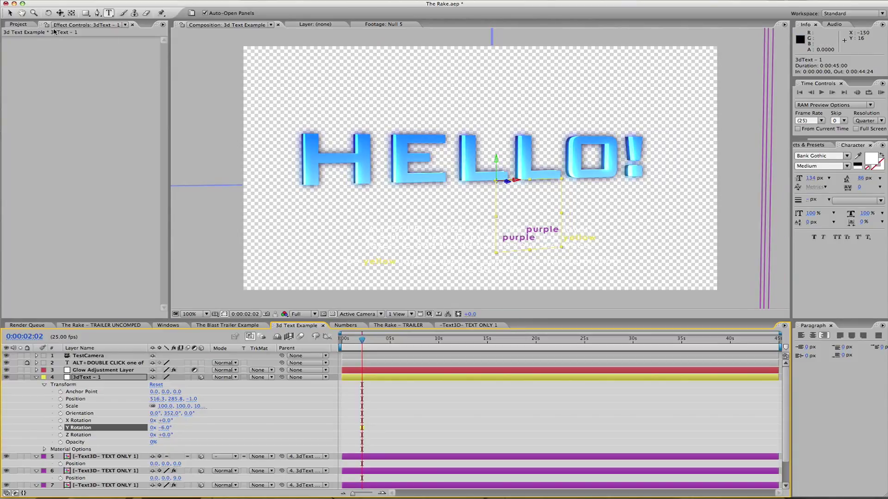
- Review the project's INTRO COMPS folder by previewing the Music by Marco and Blue Spiral compositions
{"action": "left_click", "coordinate": [19, 24]}
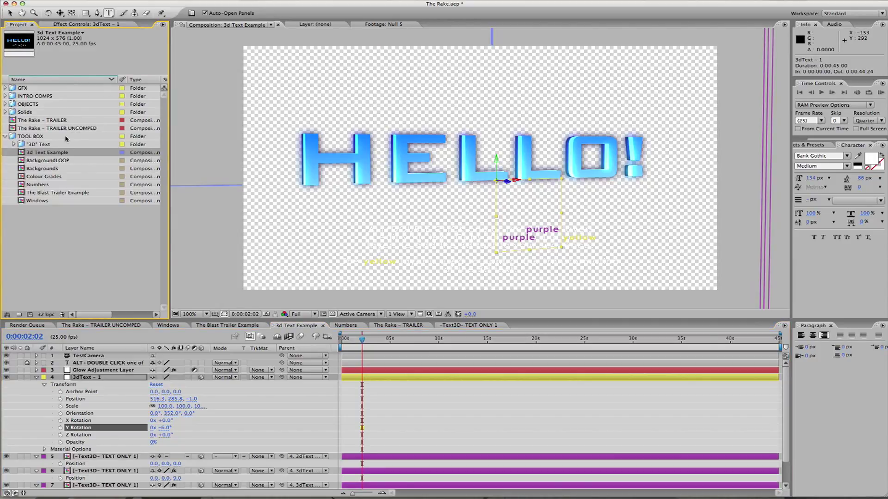
{"action": "left_click", "coordinate": [5, 95]}
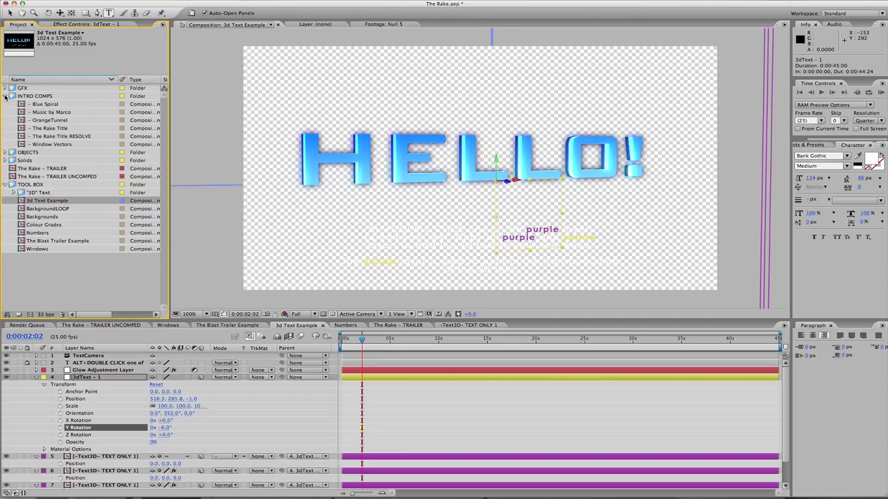
{"action": "left_click", "coordinate": [51, 105]}
{"action": "left_click", "coordinate": [53, 112]}
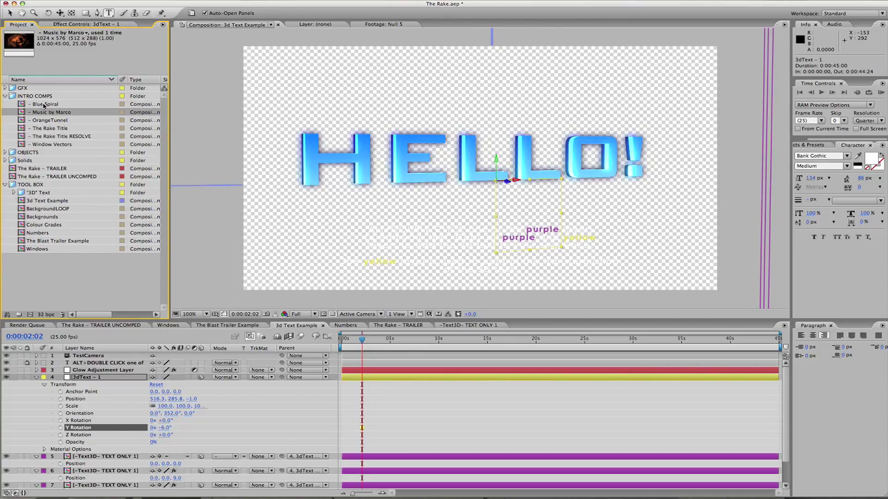
{"action": "left_click", "coordinate": [44, 105]}
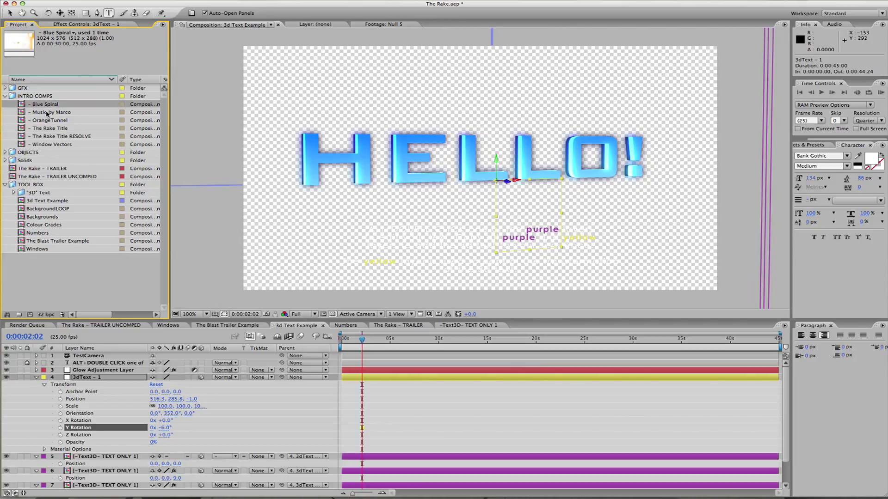
{"action": "left_click", "coordinate": [5, 97]}
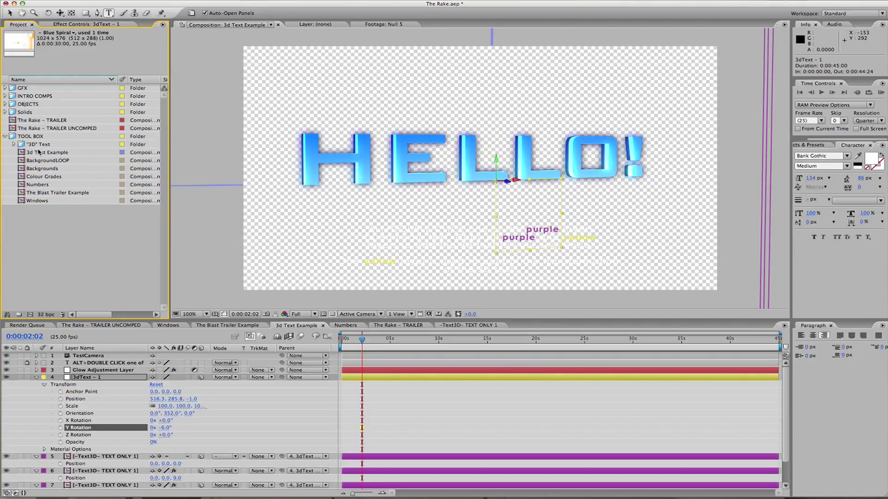
- Preview the Numbers composition up to 0:00:04:19, and scrub the Colour Grades composition to its Dream grade at 0:00:31:19
{"action": "double_click", "coordinate": [34, 185]}
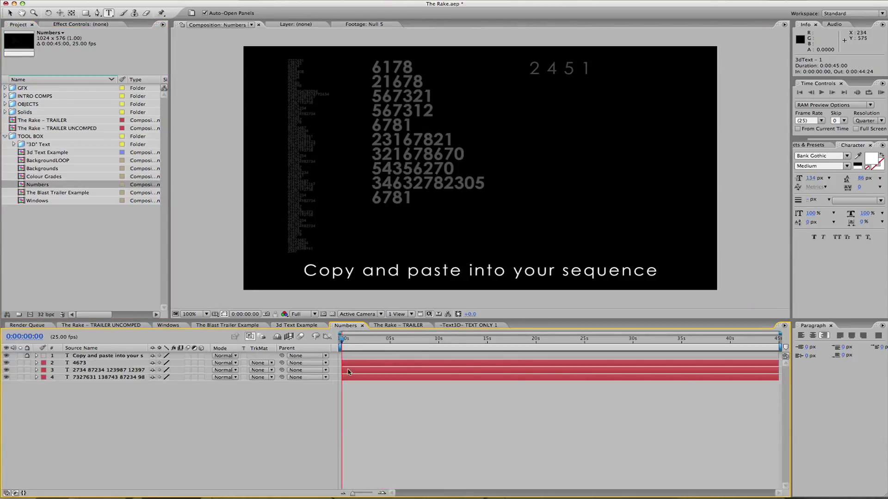
{"action": "left_click_drag", "start_coordinate": [347, 343], "coordinate": [387, 340]}
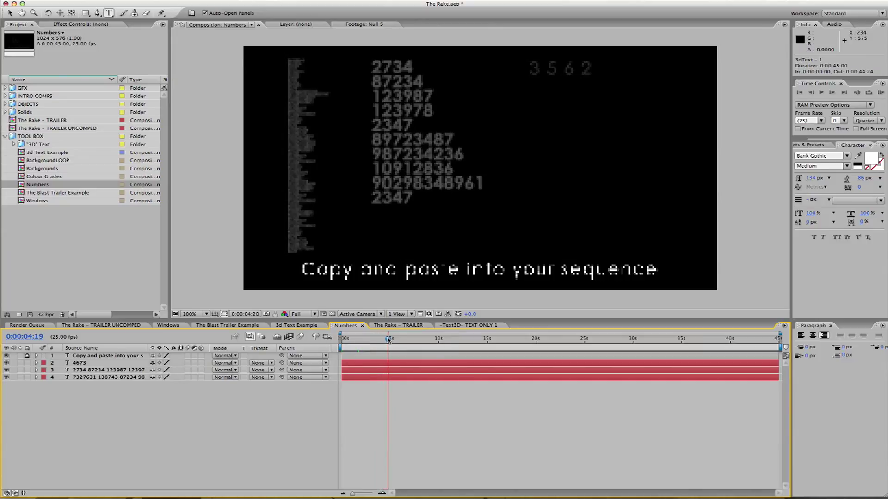
{"action": "double_click", "coordinate": [40, 176]}
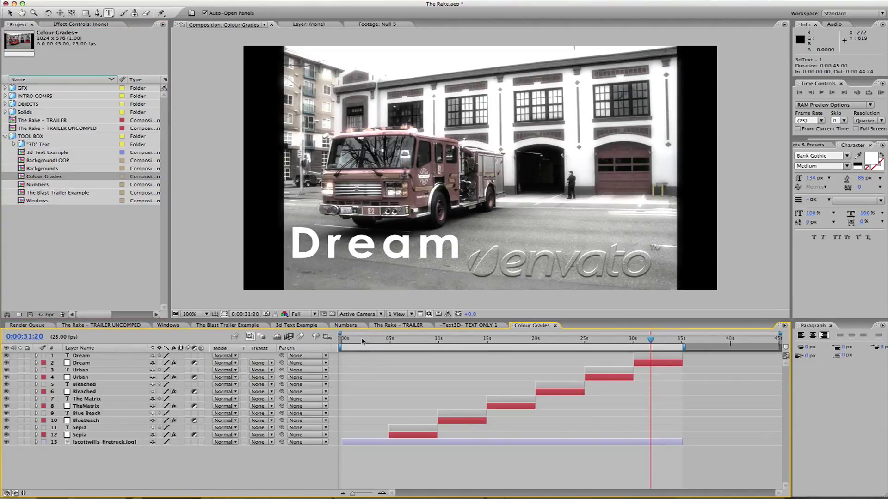
{"action": "left_click_drag", "start_coordinate": [362, 340], "coordinate": [650, 346]}
{"action": "left_click", "coordinate": [647, 364]}
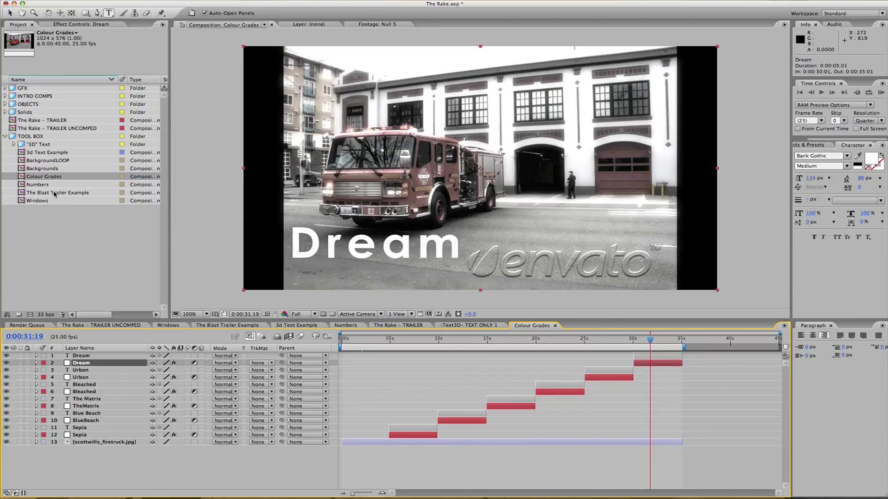
- Preview the Windows composition up to 0:00:13:02 and open its nested Window - 8 composition
{"action": "left_click", "coordinate": [41, 201]}
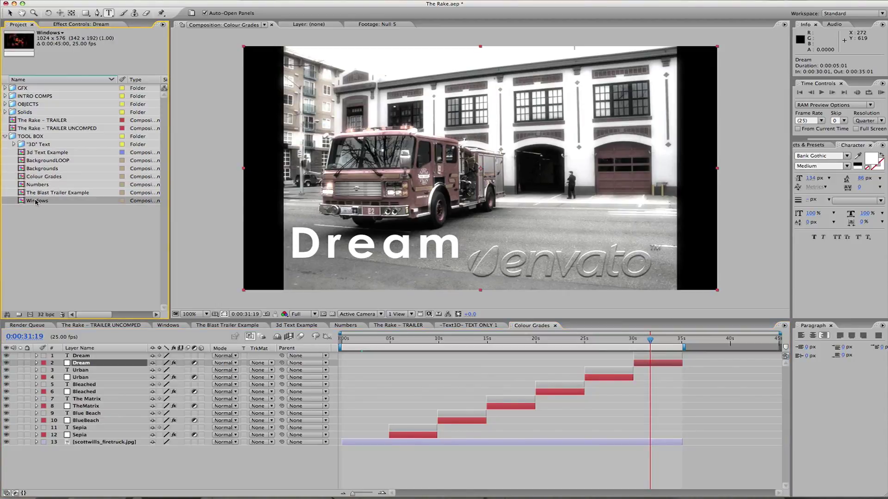
{"action": "double_click", "coordinate": [36, 201]}
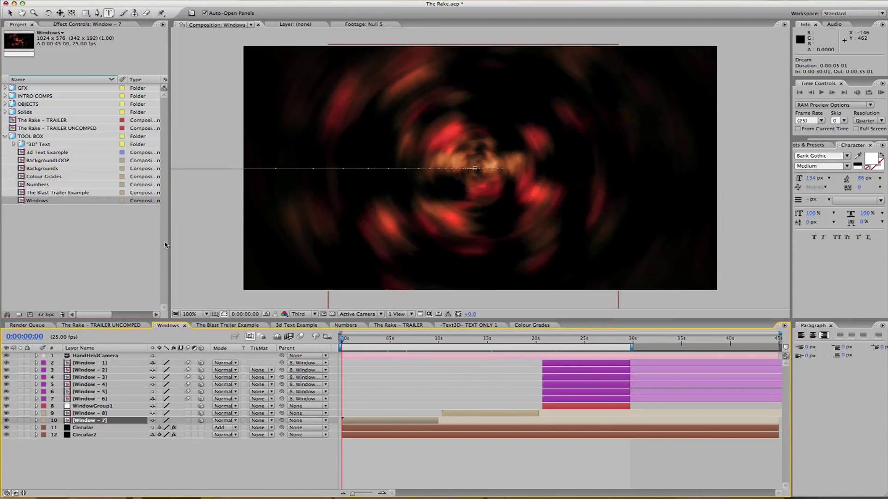
{"action": "left_click_drag", "start_coordinate": [344, 342], "coordinate": [475, 345]}
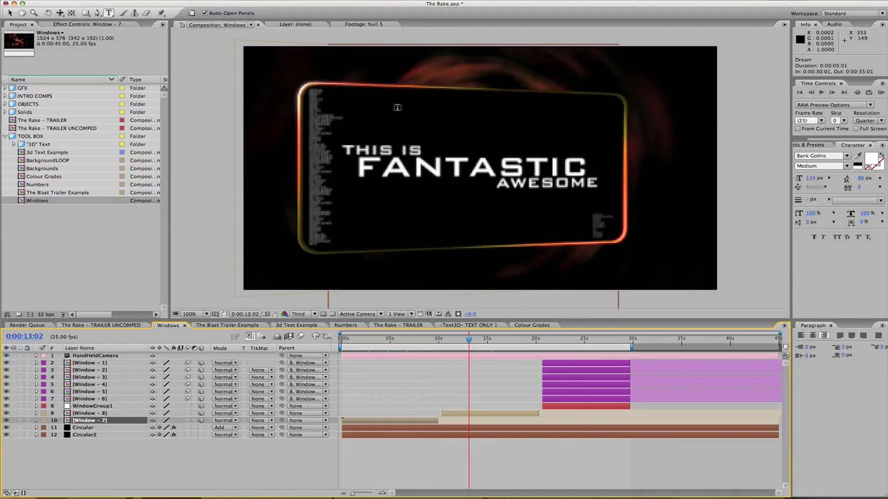
{"action": "left_click", "coordinate": [474, 414]}
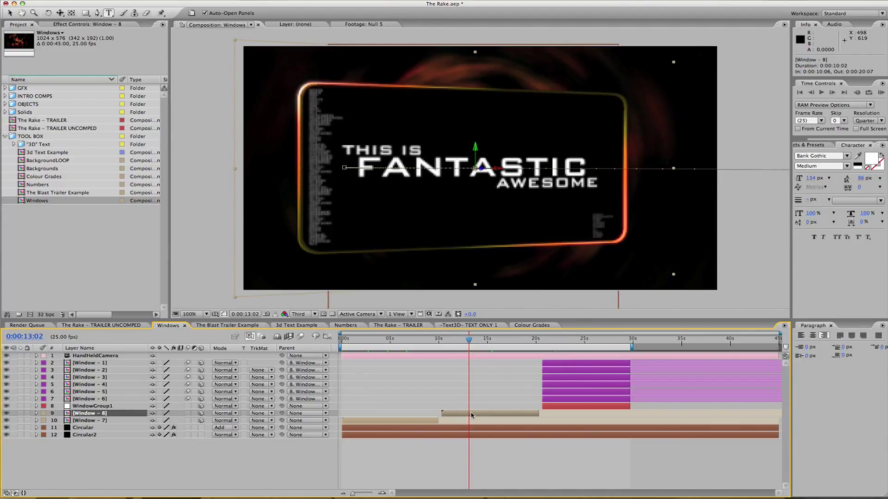
{"action": "double_click", "coordinate": [471, 415]}
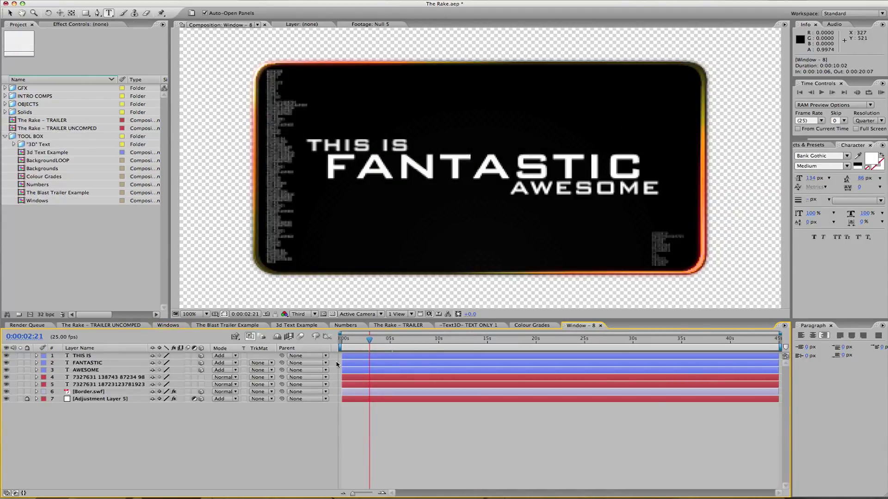
- Try moving the Border.swf layer diagonally, undo the move, and toggle the layer's continuous rasterization switch
{"action": "left_click", "coordinate": [84, 393]}
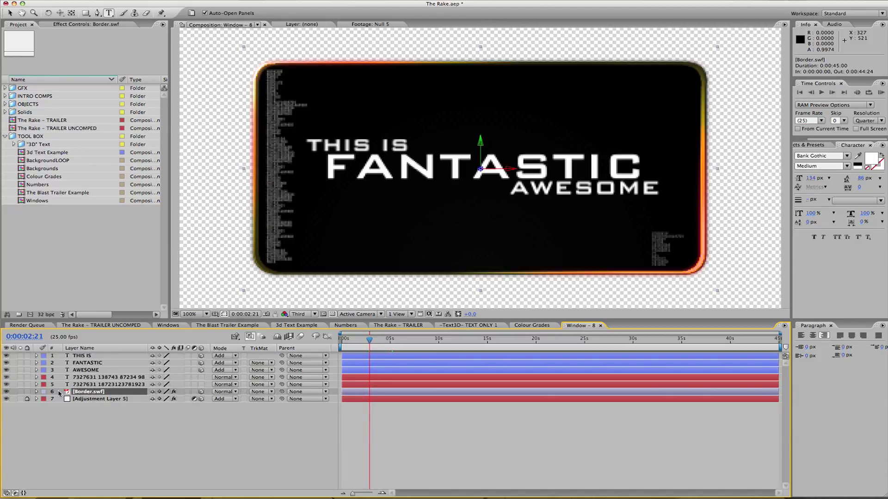
{"action": "key", "text": "v"}
{"action": "left_click_drag", "start_coordinate": [329, 142], "coordinate": [402, 198]}
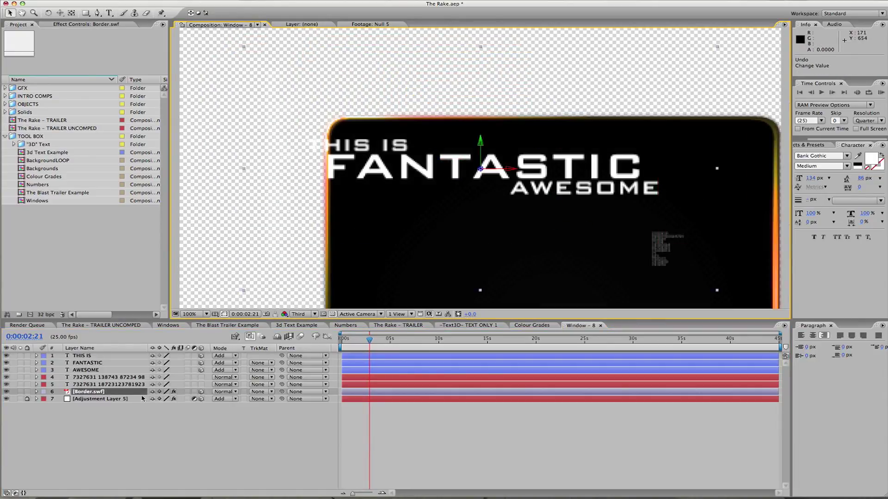
{"action": "key", "text": "super+z"}
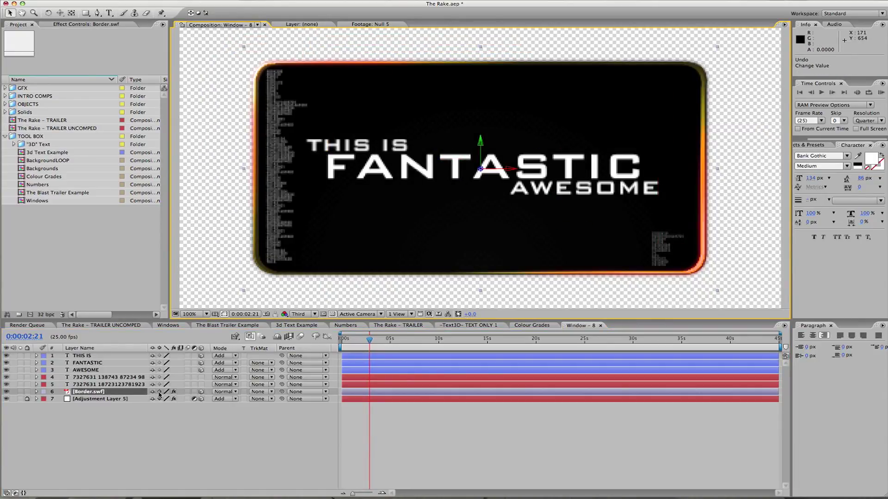
{"action": "left_click", "coordinate": [160, 392]}
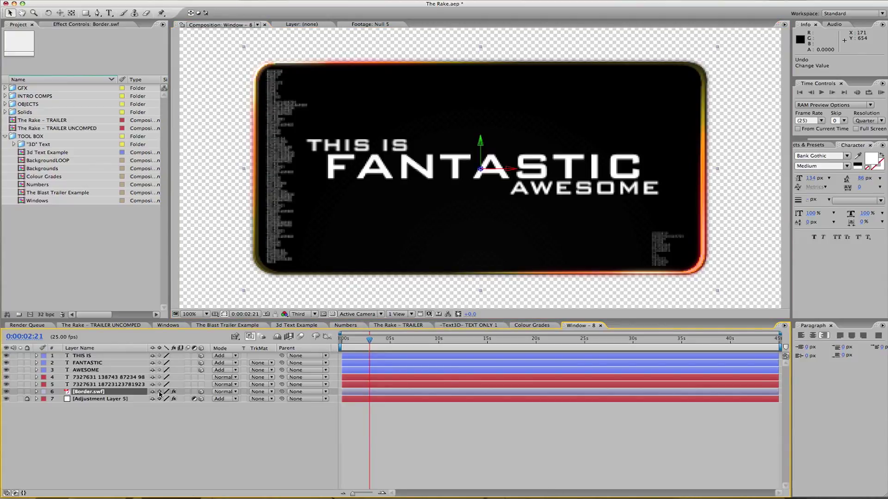
- Show the two number text layers in Window - 8 and replace the FANTASTIC text with AWESOME
{"action": "left_click", "coordinate": [97, 384]}
{"action": "left_click", "coordinate": [98, 377]}
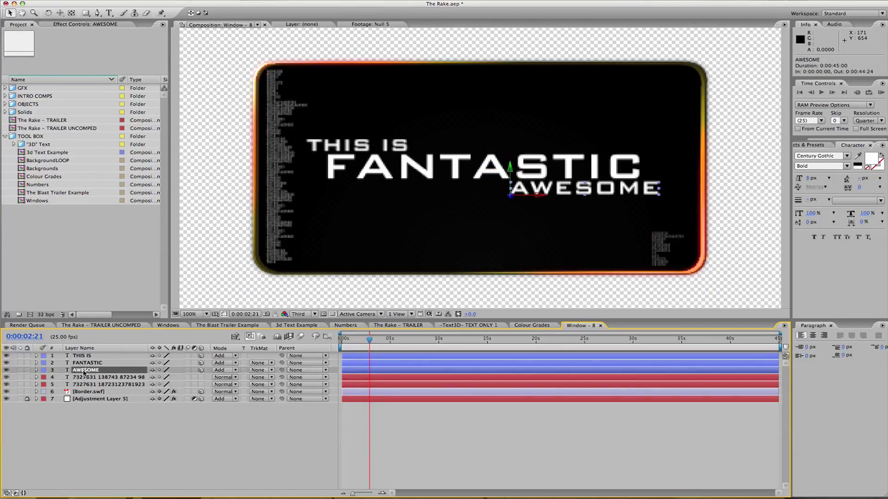
{"action": "double_click", "coordinate": [87, 363]}
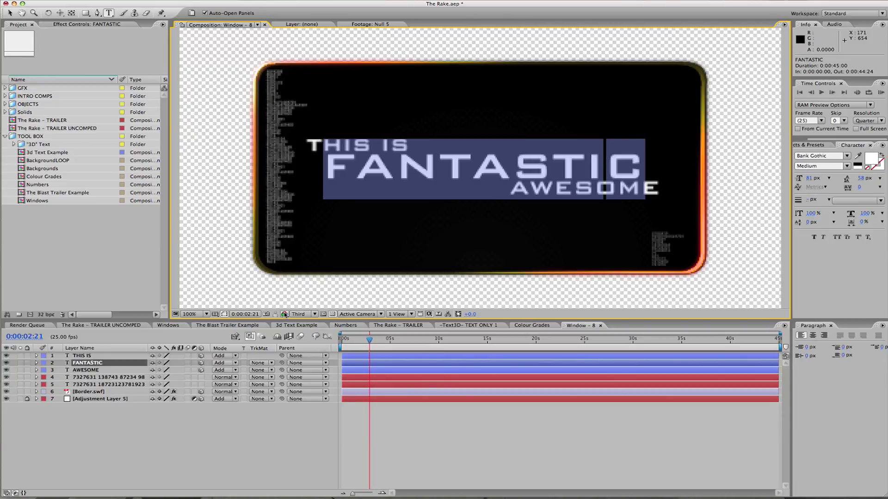
{"action": "type", "text": "AWESOME"}
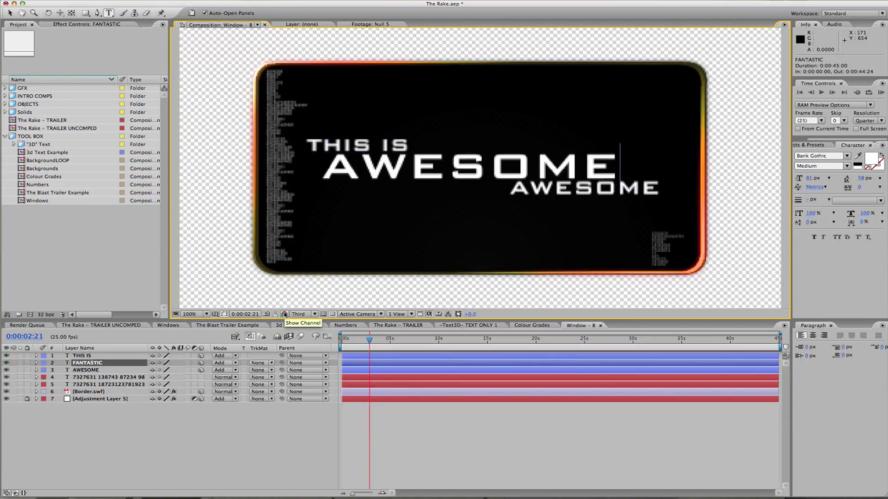
- Return to the Windows composition and go to 0:00:16:04 to check the edited window text
{"action": "left_click", "coordinate": [40, 184]}
{"action": "left_click", "coordinate": [37, 202]}
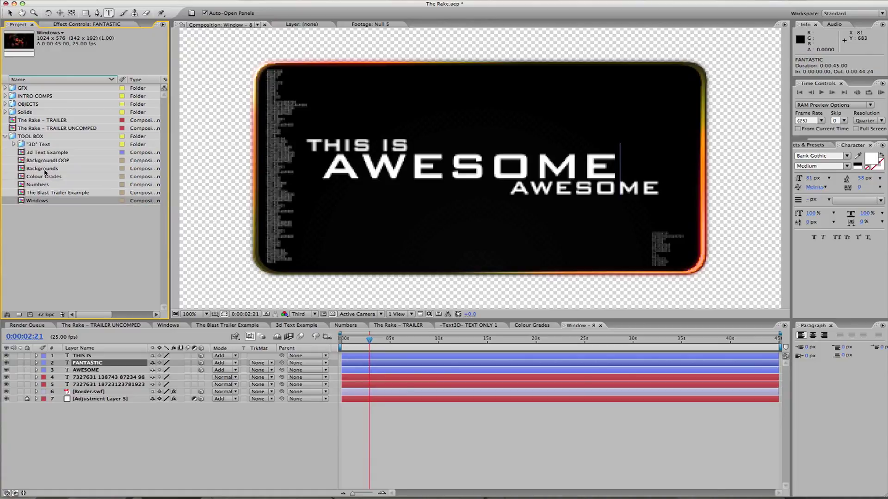
{"action": "double_click", "coordinate": [39, 200]}
{"action": "mouse_move", "coordinate": [510, 341]}
{"action": "left_mouse_down"}
{"action": "mouse_move", "coordinate": [372, 341]}
{"action": "mouse_move", "coordinate": [463, 342]}
{"action": "mouse_move", "coordinate": [509, 357]}
{"action": "mouse_move", "coordinate": [513, 341]}
{"action": "left_mouse_up"}
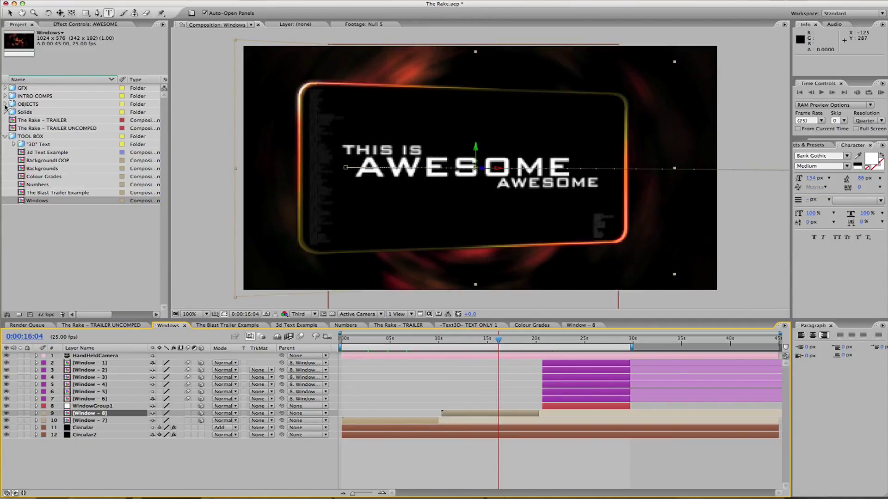
- Review the window compositions in the OBJECTS folder by selecting several of them, including Window - 3
{"action": "left_click", "coordinate": [5, 104]}
{"action": "left_click", "coordinate": [27, 105]}
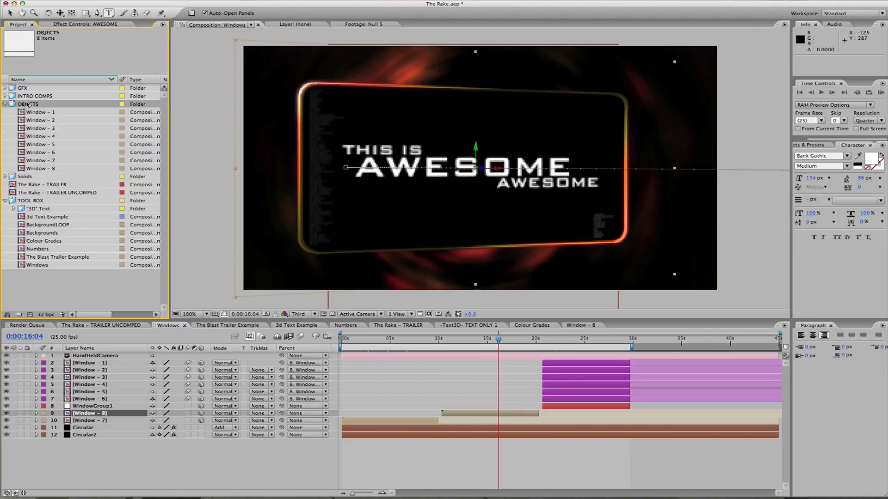
{"action": "left_click", "coordinate": [37, 162]}
{"action": "left_click", "coordinate": [41, 145]}
{"action": "left_click", "coordinate": [42, 129]}
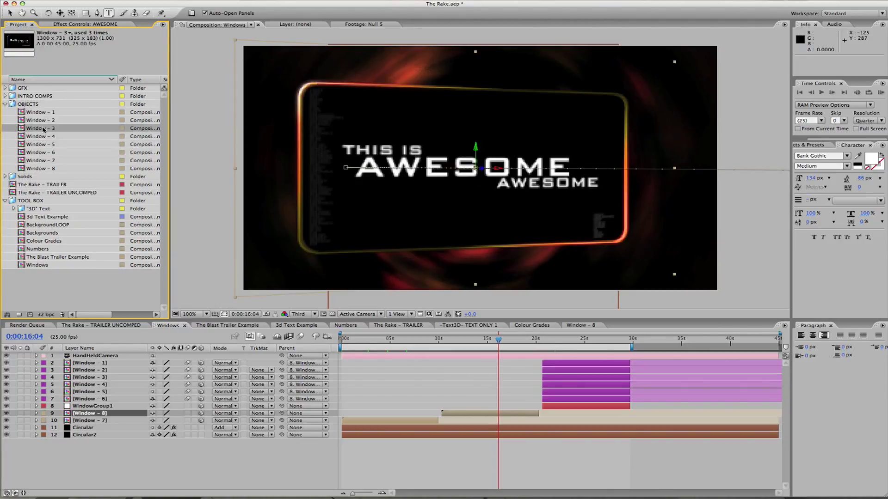
{"action": "left_click", "coordinate": [5, 105]}
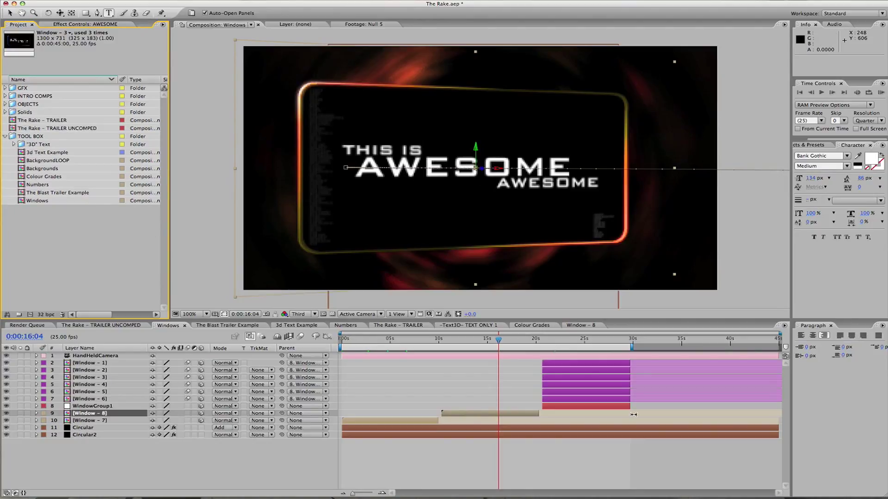
- Go to 0:00:22:19 in the Windows composition and solo the layers from Window - 1 through WindowGroup1
{"action": "left_click_drag", "start_coordinate": [516, 340], "coordinate": [563, 343]}
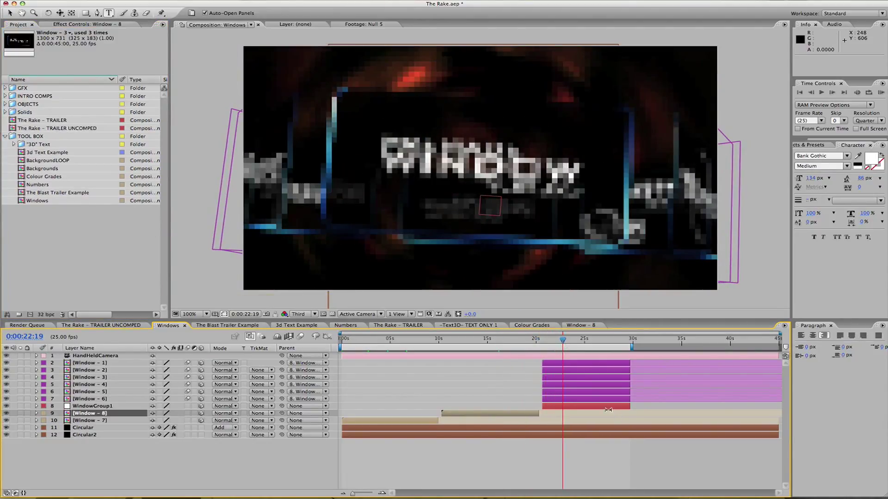
{"action": "left_click", "coordinate": [586, 406]}
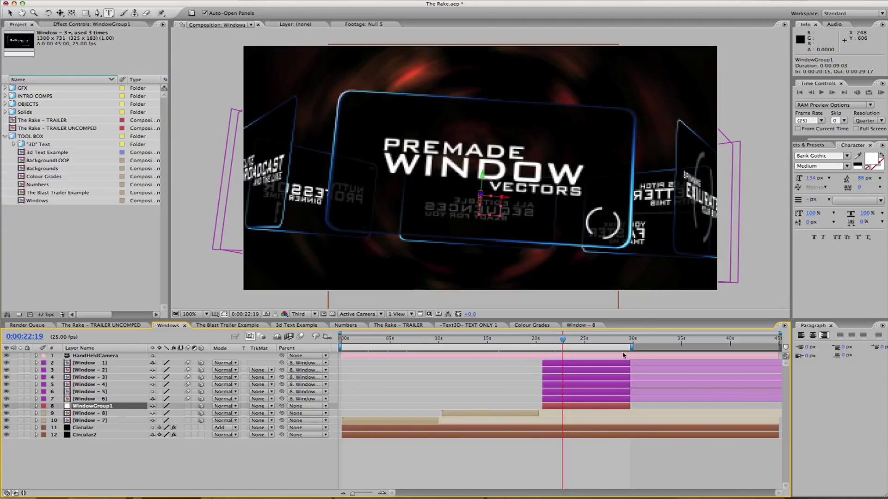
{"action": "left_click", "coordinate": [79, 364], "text": "shift"}
{"action": "left_click", "coordinate": [20, 363]}
{"action": "left_click", "coordinate": [392, 446]}
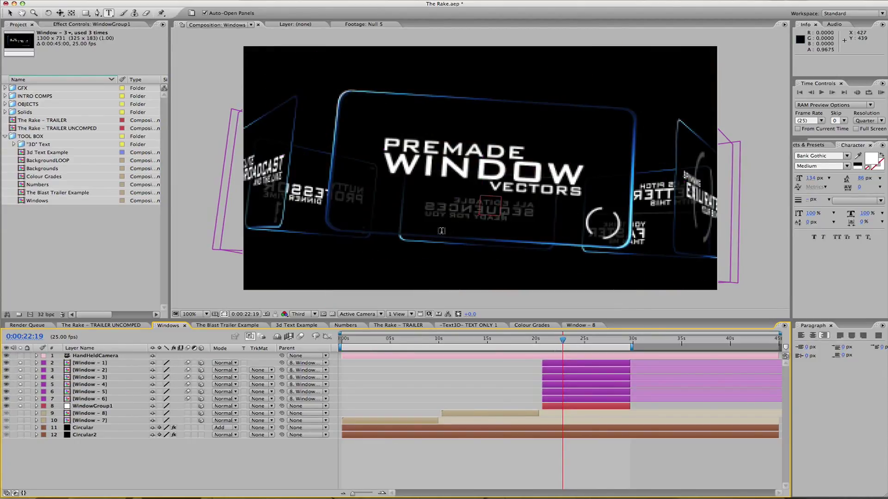
- Orbit the HandHeldCamera to view the ring of windows from above and to one side
{"action": "key", "text": "c"}
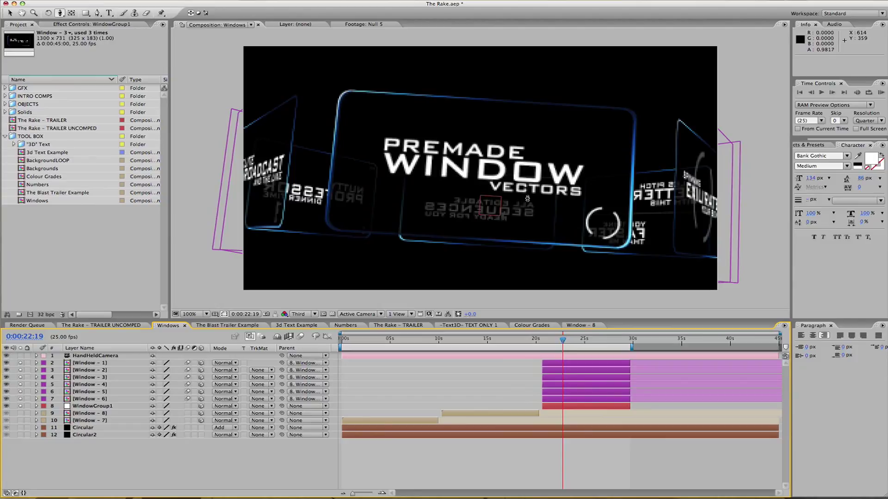
{"action": "left_click_drag", "start_coordinate": [527, 199], "coordinate": [416, 236]}
{"action": "key", "text": "v"}
- Try moving the WindowGroup1 null that carries the ring of windows, undo the move, and select the Window - 1 layer
{"action": "left_click", "coordinate": [531, 138]}
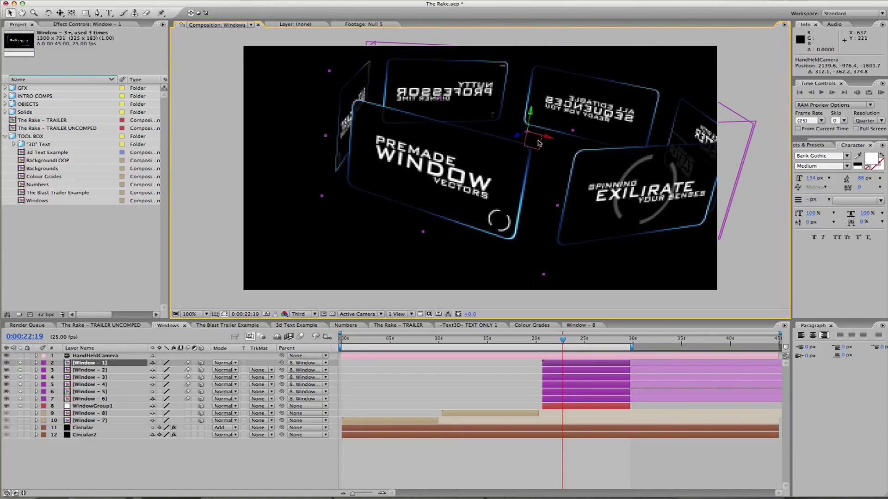
{"action": "left_click", "coordinate": [562, 406]}
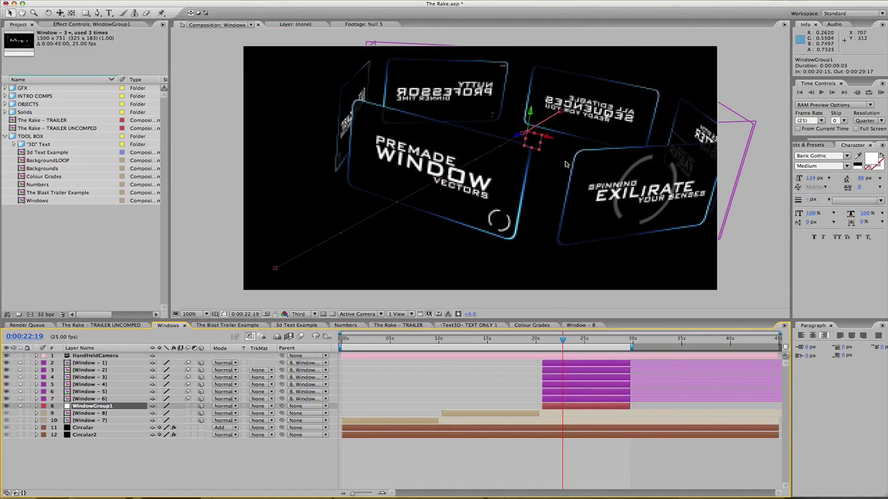
{"action": "left_click_drag", "start_coordinate": [520, 139], "coordinate": [449, 153]}
{"action": "key", "text": "super+z"}
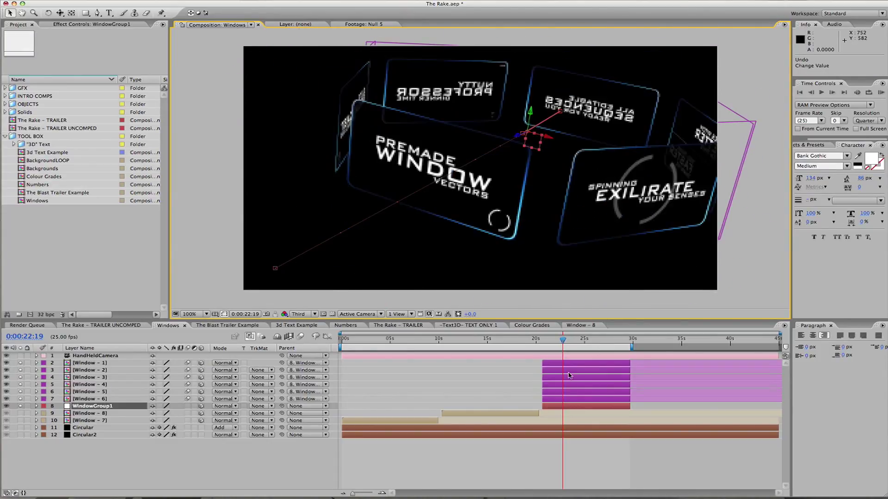
{"action": "left_click", "coordinate": [567, 365]}
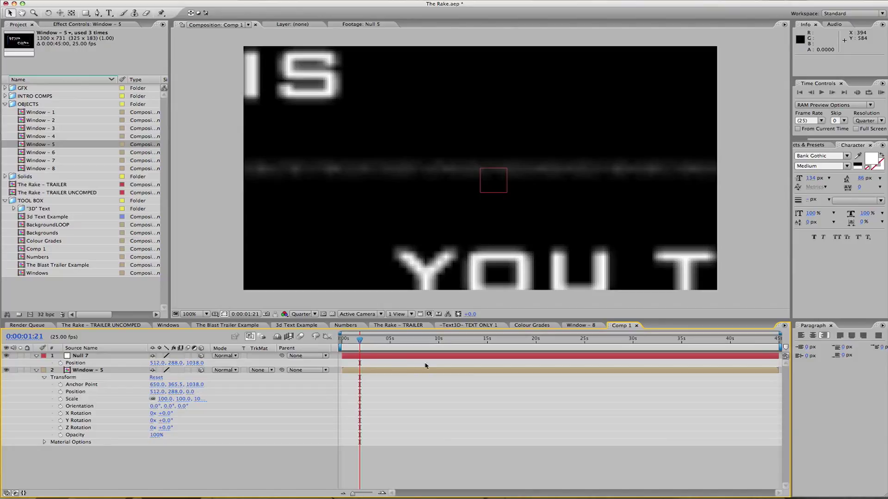
- Delete the null and the Window - 5 layer from Comp 1
{"action": "left_click", "coordinate": [385, 372]}
{"action": "key", "text": "super+a"}
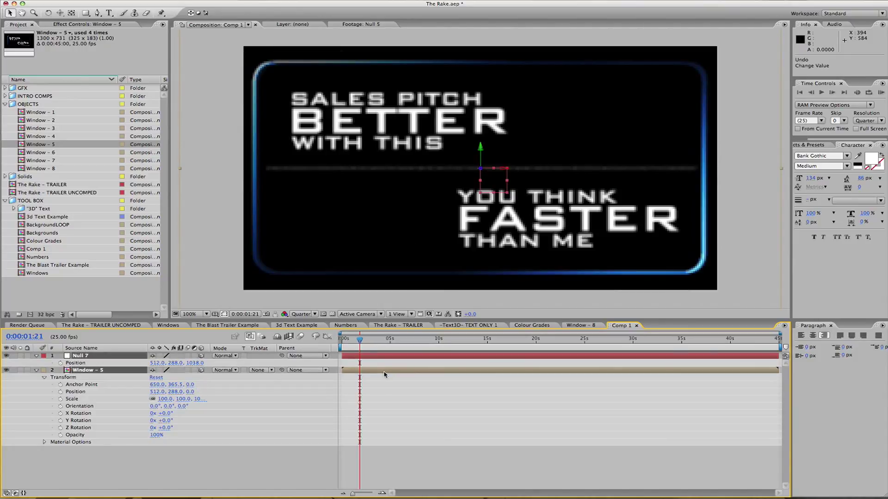
{"action": "key", "text": "Delete"}
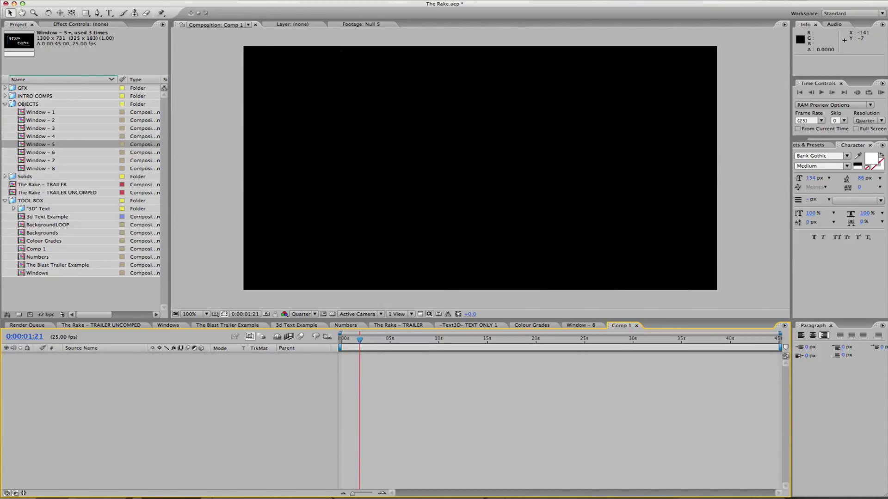
- Add a new null object to the emptied Comp 1
{"action": "left_click", "coordinate": [35, 250]}
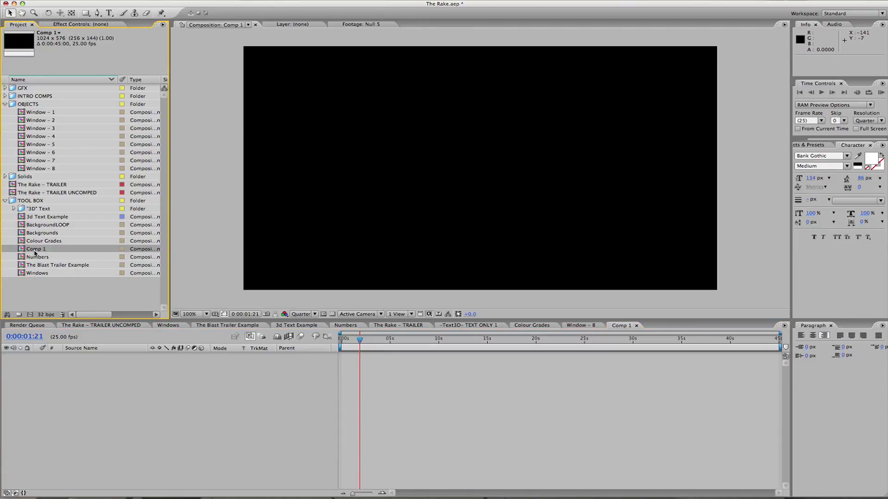
{"action": "left_click", "coordinate": [172, 0]}
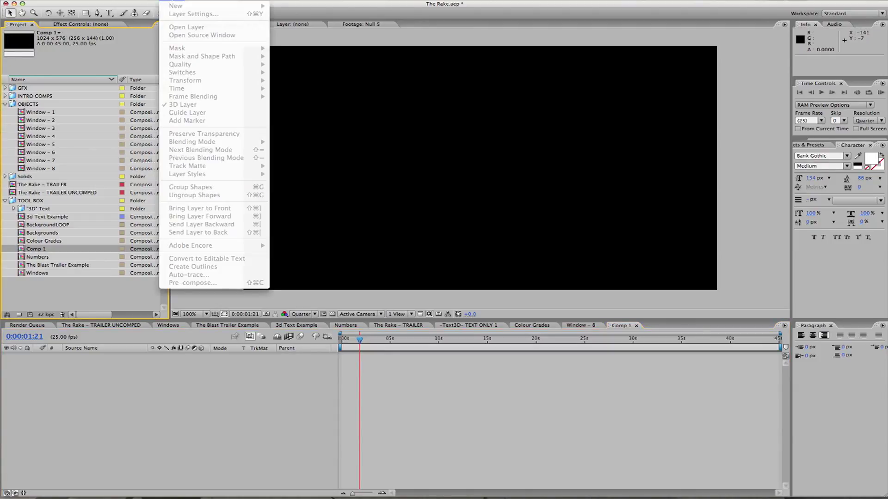
{"action": "left_click", "coordinate": [386, 386]}
{"action": "left_click", "coordinate": [171, 0]}
{"action": "mouse_move", "coordinate": [212, 6]}
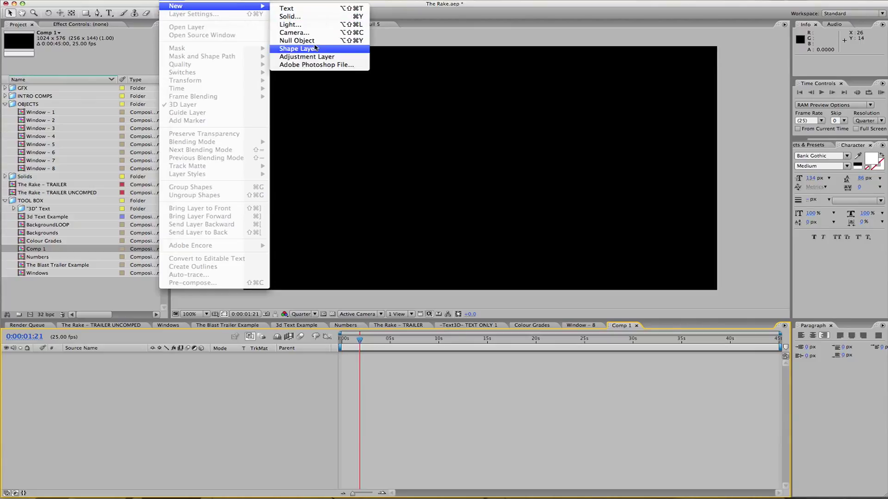
{"action": "left_click", "coordinate": [313, 42]}
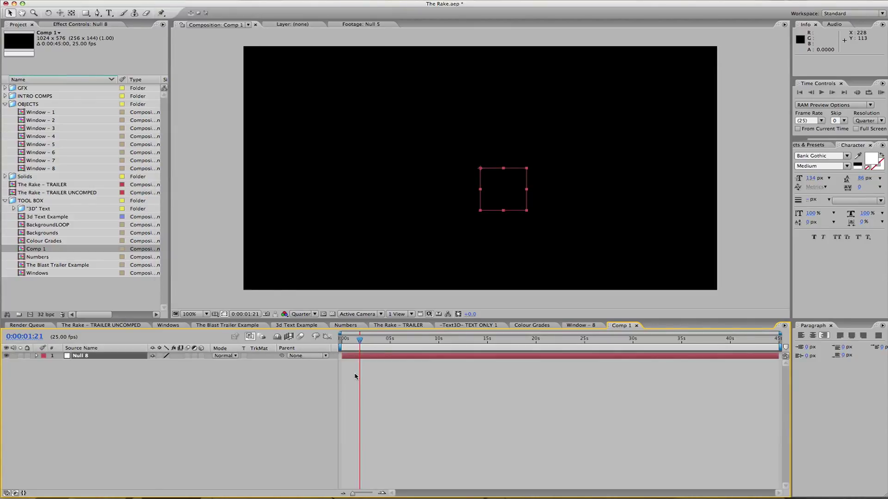
- Make the new null a 3D layer and set its Z position to 1061
{"action": "left_click", "coordinate": [201, 356]}
{"action": "key", "text": "p"}
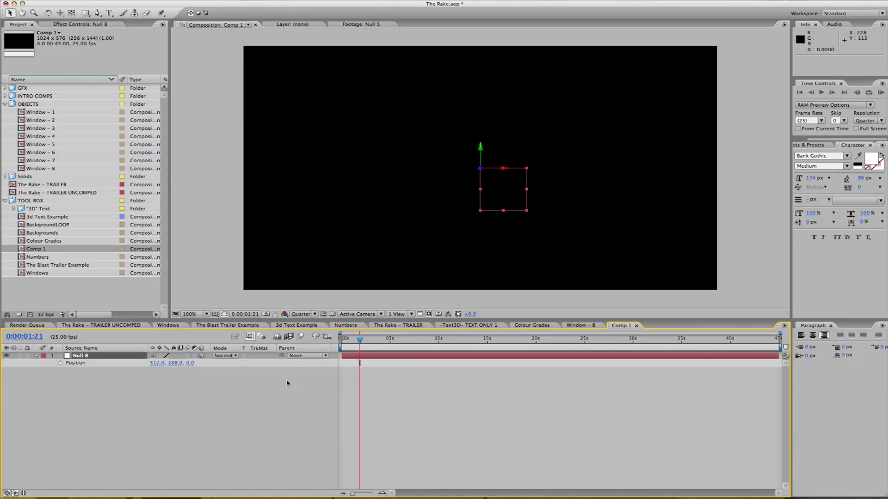
{"action": "left_click_drag", "start_coordinate": [190, 363], "coordinate": [649, 338]}
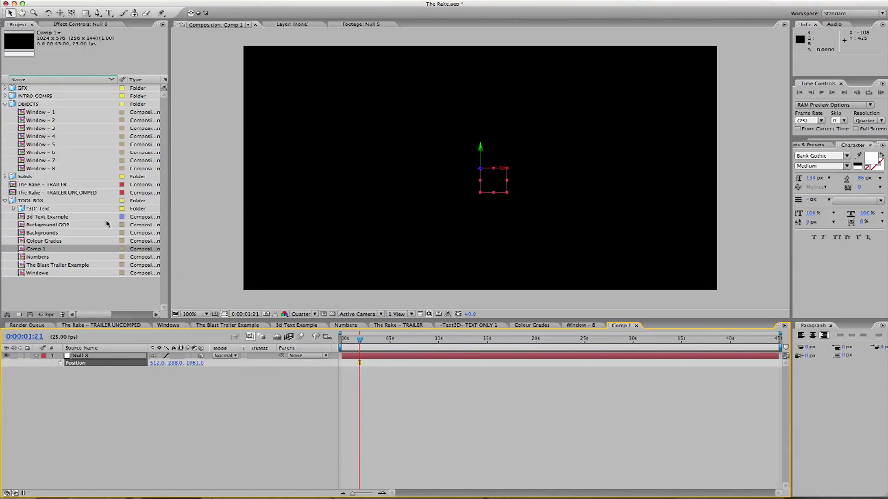
- Add the Window - 5 composition from the OBJECTS folder above the null as a 3D layer and expand its transform properties
{"action": "left_click", "coordinate": [26, 103]}
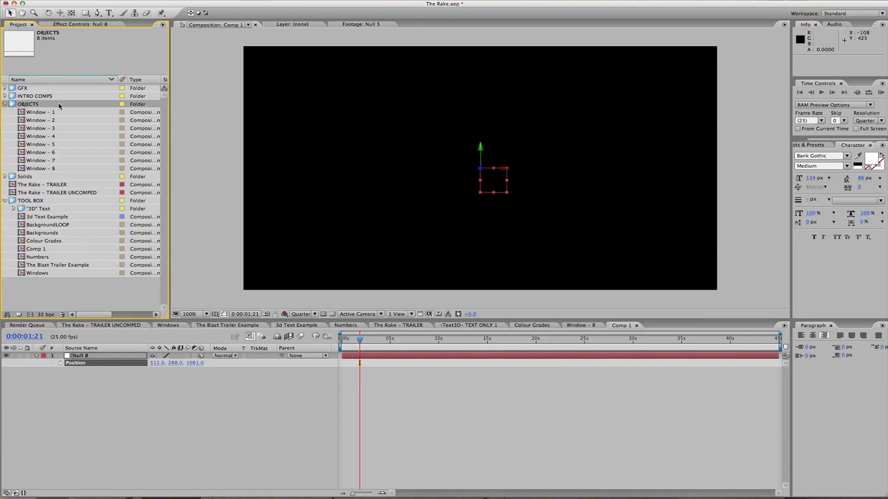
{"action": "left_click", "coordinate": [29, 151]}
{"action": "left_click_drag", "start_coordinate": [34, 146], "coordinate": [345, 356]}
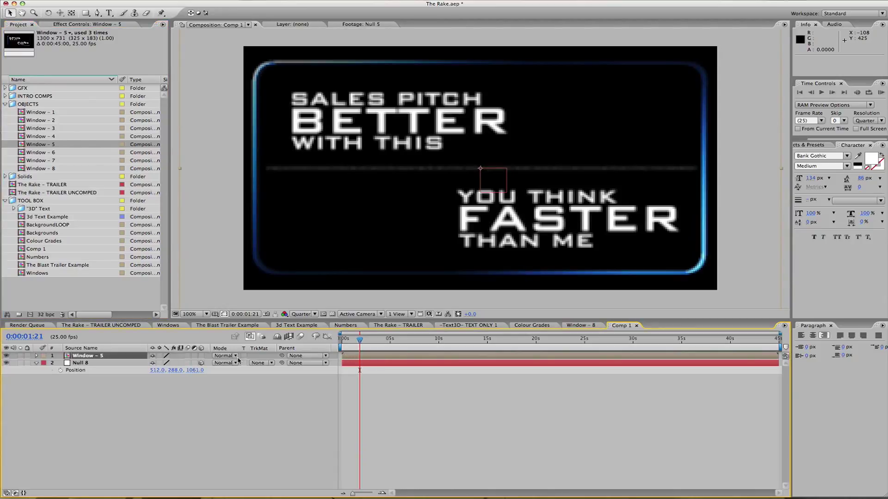
{"action": "left_click", "coordinate": [201, 356]}
{"action": "left_click", "coordinate": [37, 356]}
{"action": "left_click", "coordinate": [45, 363]}
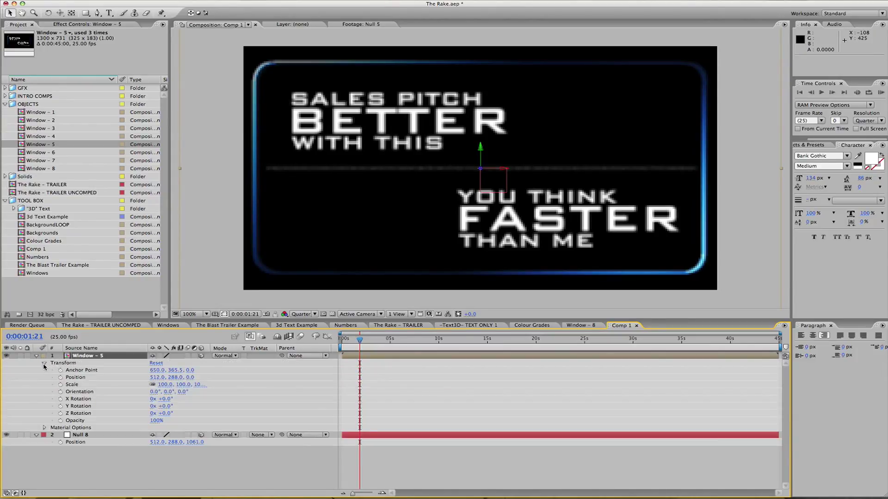
- Duplicate the Window - 5 layer and set the Y rotation of the lower one to 180°
{"action": "left_click", "coordinate": [369, 357]}
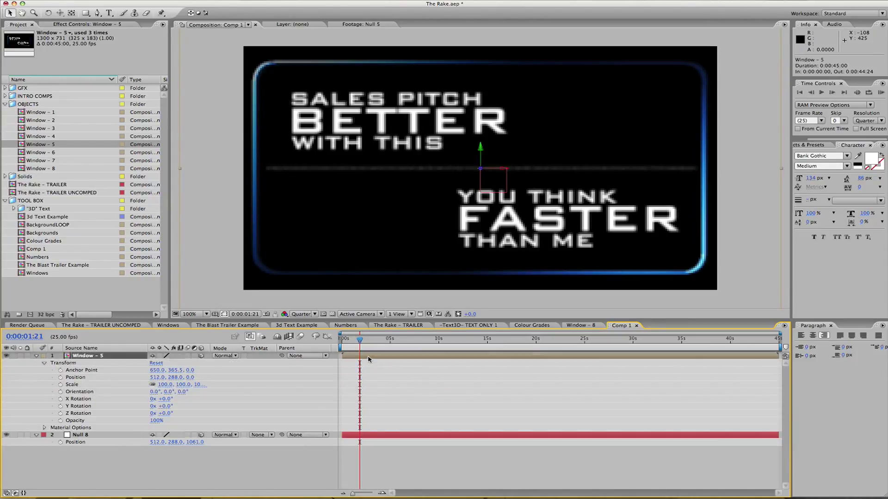
{"action": "key", "text": "super+v"}
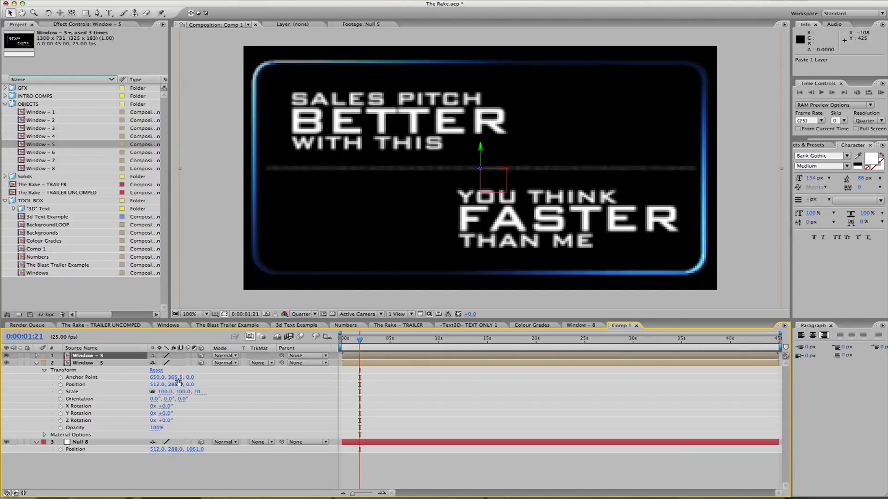
{"action": "left_click", "coordinate": [165, 414]}
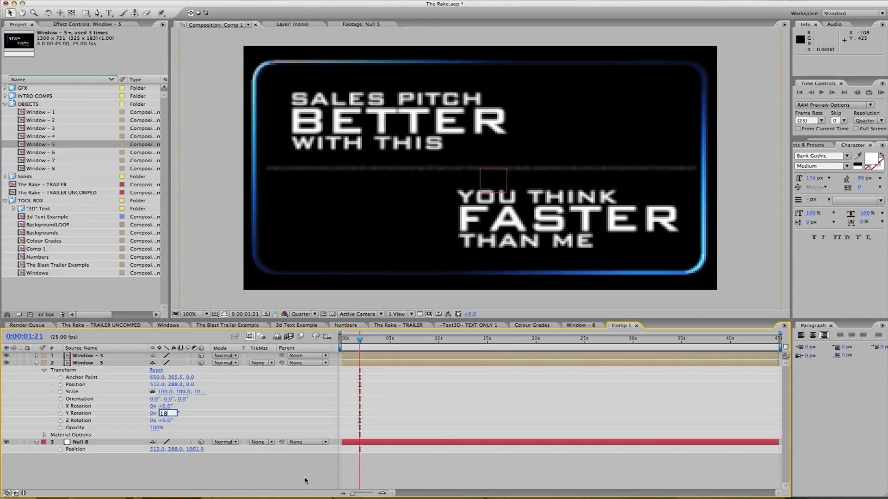
{"action": "key", "text": "Return"}
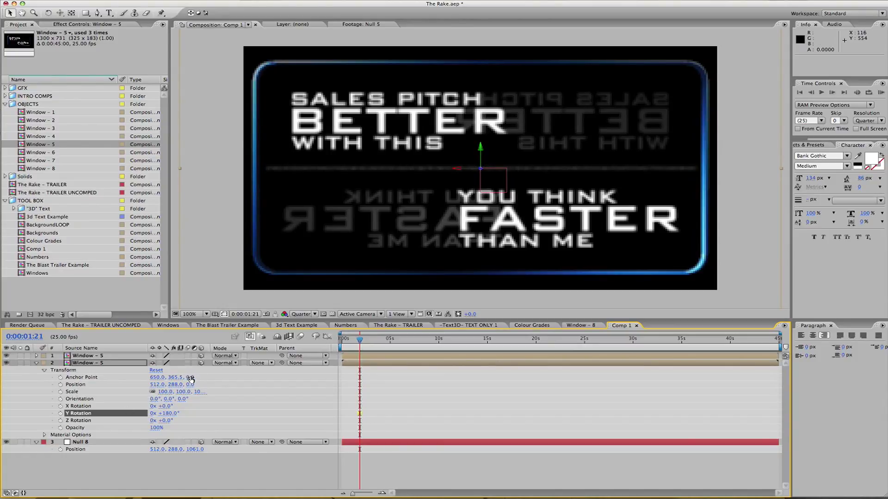
- Set the Z anchor point of the turned Window - 5 layer to 2122, twice the null's Z position
{"action": "left_click_drag", "start_coordinate": [190, 379], "coordinate": [684, 374]}
{"action": "left_click", "coordinate": [196, 450]}
{"action": "key", "text": "super+c"}
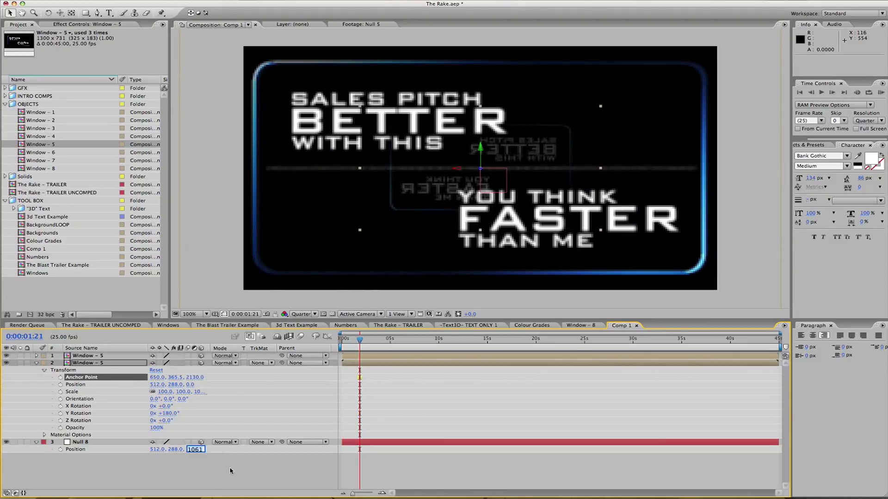
{"action": "left_click", "coordinate": [195, 377]}
{"action": "key", "text": "super+v"}
{"action": "key", "text": "BackSpace"}
{"action": "key", "text": "BackSpace"}
{"action": "key", "text": "BackSpace"}
{"action": "key", "text": "BackSpace"}
{"action": "type", "text": "2"}
{"action": "key", "text": "BackSpace"}
{"action": "left_click", "coordinate": [229, 379]}
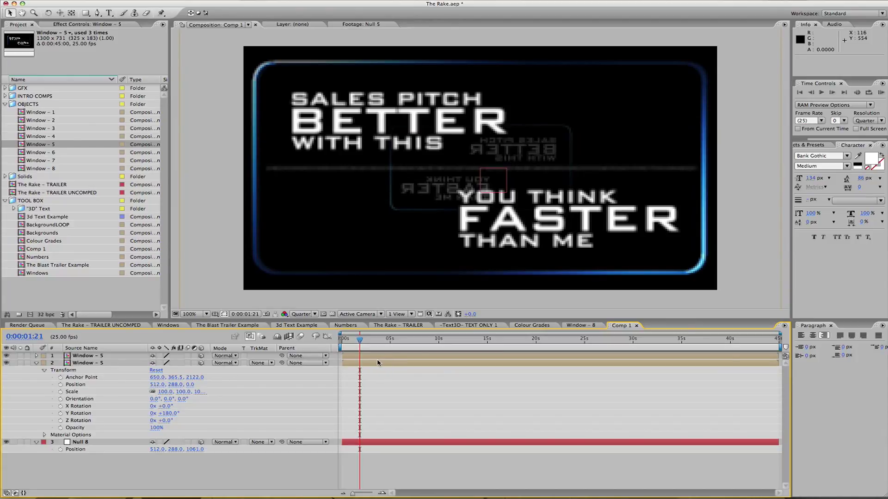
- Parent both Window - 5 layers to the null
{"action": "left_click", "coordinate": [377, 362]}
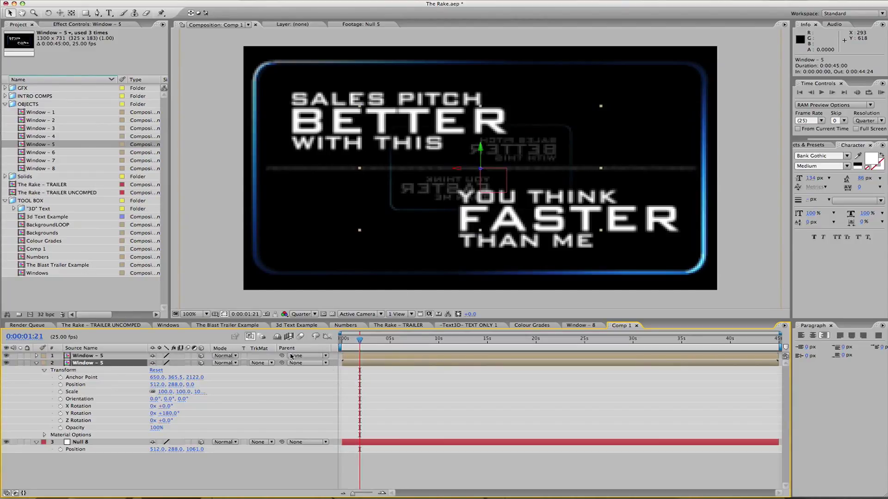
{"action": "left_click", "coordinate": [364, 358], "text": "shift"}
{"action": "left_click_drag", "start_coordinate": [282, 362], "coordinate": [103, 443]}
- Try rotating the null about its Y axis to swing both windows, and undo the rotation
{"action": "left_click", "coordinate": [103, 443]}
{"action": "key", "text": "r"}
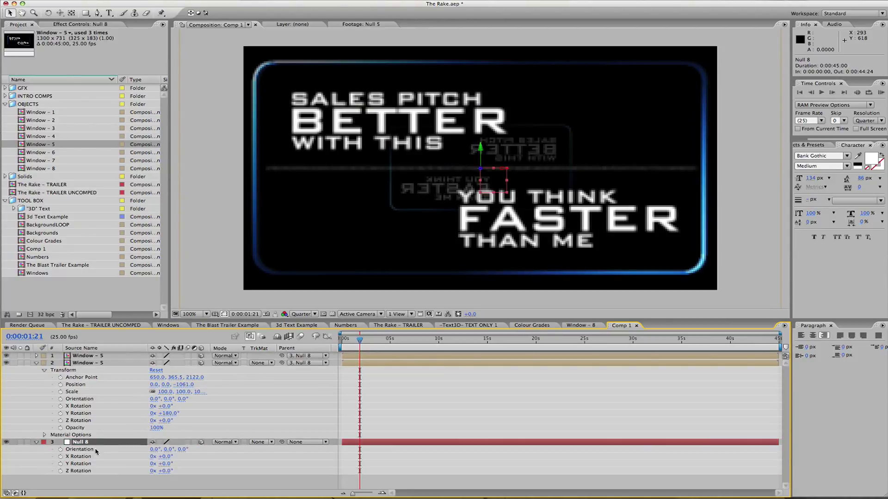
{"action": "mouse_move", "coordinate": [166, 464]}
{"action": "left_mouse_down"}
{"action": "mouse_move", "coordinate": [228, 463]}
{"action": "mouse_move", "coordinate": [145, 463]}
{"action": "left_mouse_up"}
{"action": "key", "text": "super+z"}
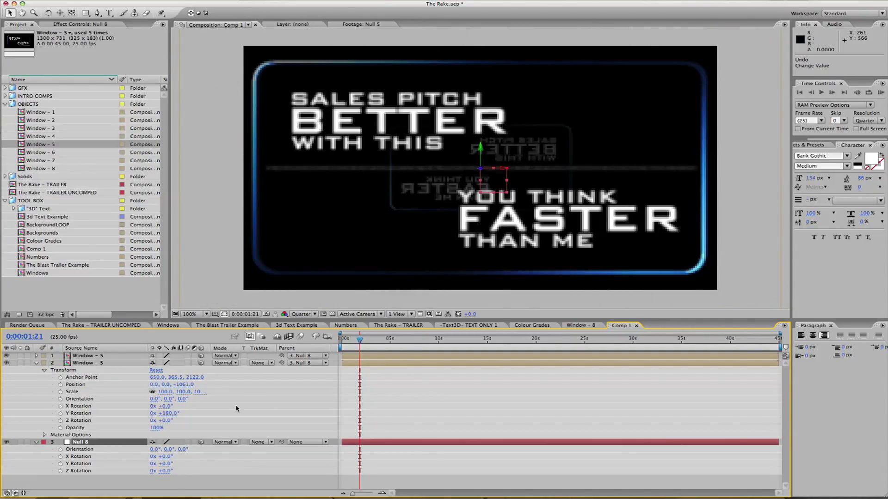
- Duplicate the rear Window - 5 layer and set the copy's Y rotation to 211°
{"action": "left_click", "coordinate": [389, 363]}
{"action": "key", "text": "super+c"}
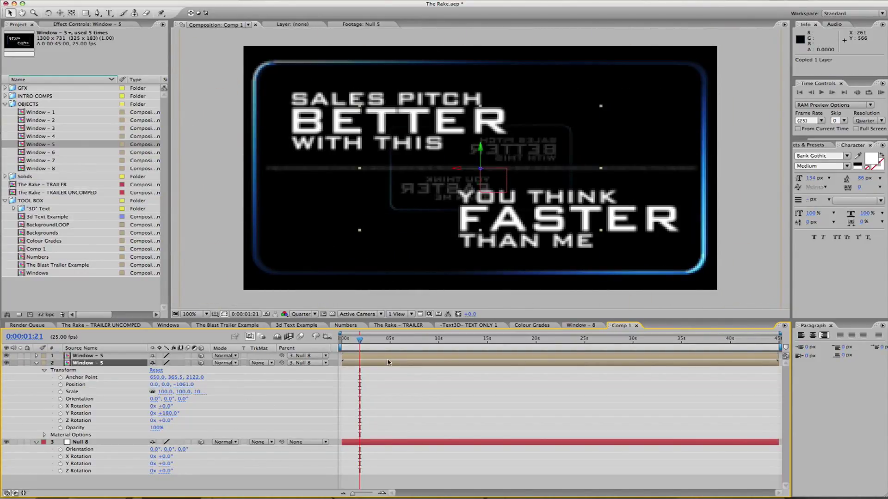
{"action": "key", "text": "super+v"}
{"action": "key", "text": "r"}
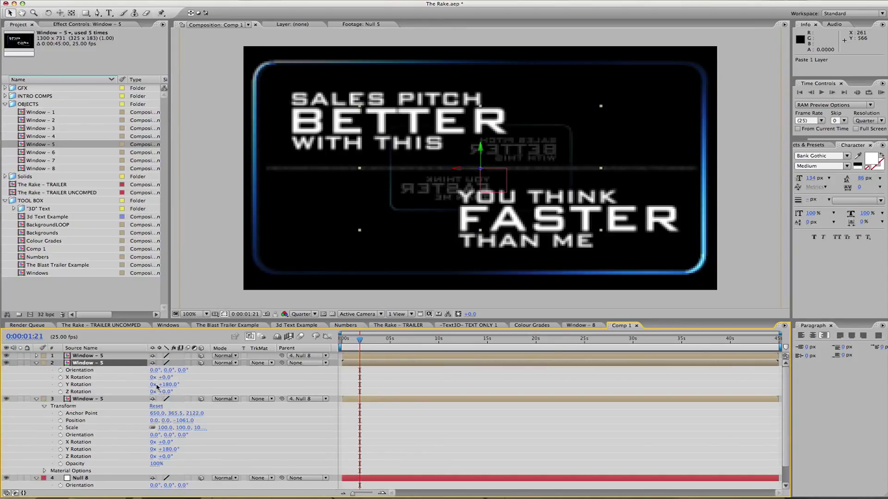
{"action": "left_click_drag", "start_coordinate": [166, 385], "coordinate": [180, 385]}
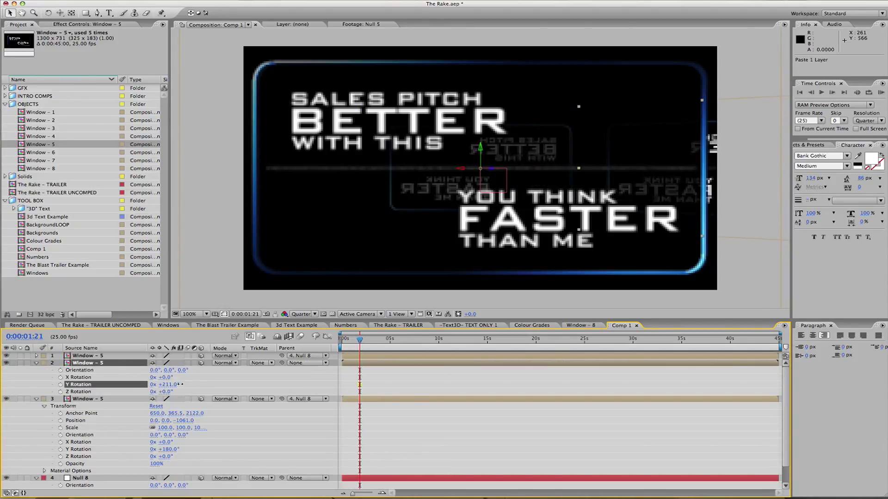
{"action": "left_click", "coordinate": [223, 386]}
- Paste another copy of the rear Window - 5 layer and set its Y rotation to 148°
{"action": "left_click", "coordinate": [93, 365]}
{"action": "key", "text": "super+v"}
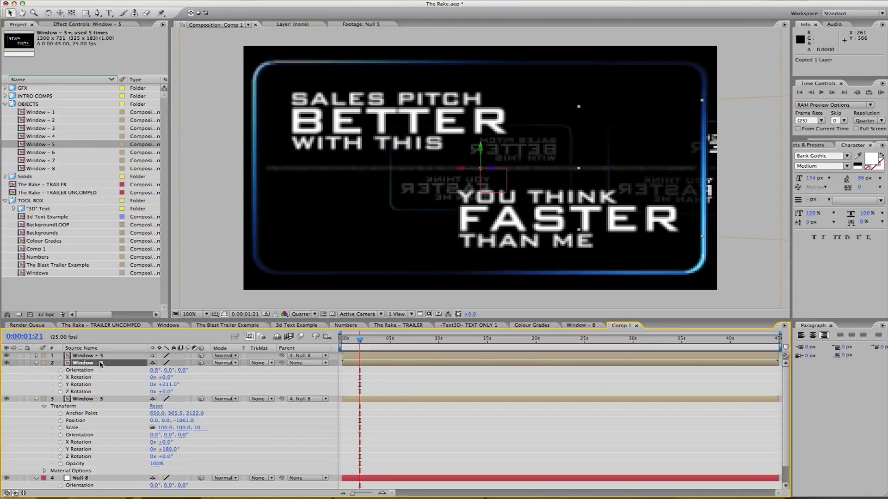
{"action": "key", "text": "r"}
{"action": "left_click_drag", "start_coordinate": [162, 385], "coordinate": [139, 384]}
- Parent the 148° and 211° Window - 5 copies to the null
{"action": "left_click", "coordinate": [115, 401], "text": "shift"}
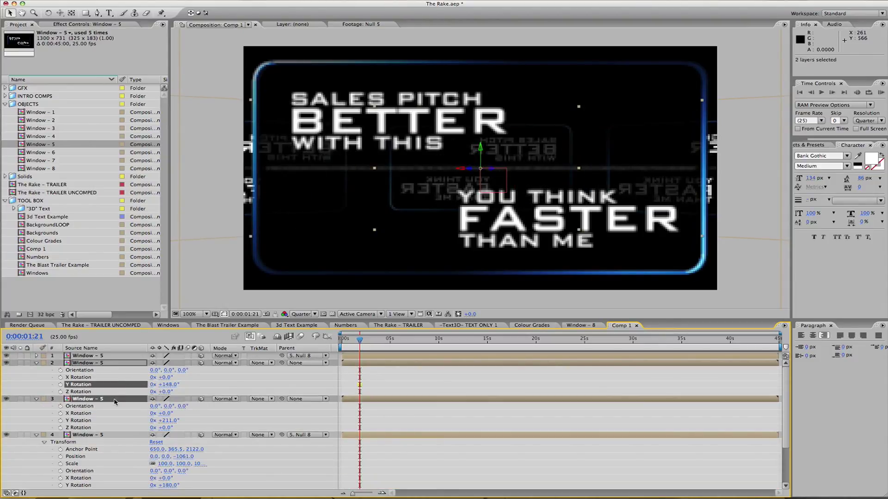
{"action": "left_click_drag", "start_coordinate": [282, 399], "coordinate": [84, 471]}
{"action": "scroll", "coordinate": [99, 435], "scroll_direction": "down", "scroll_amount": 5}
- Rotate the null's orientation freehand to about 14.4°, 295.9°, 9.1° to swing the whole window group, and select The Rake - TRAILER composition
{"action": "left_click", "coordinate": [77, 459]}
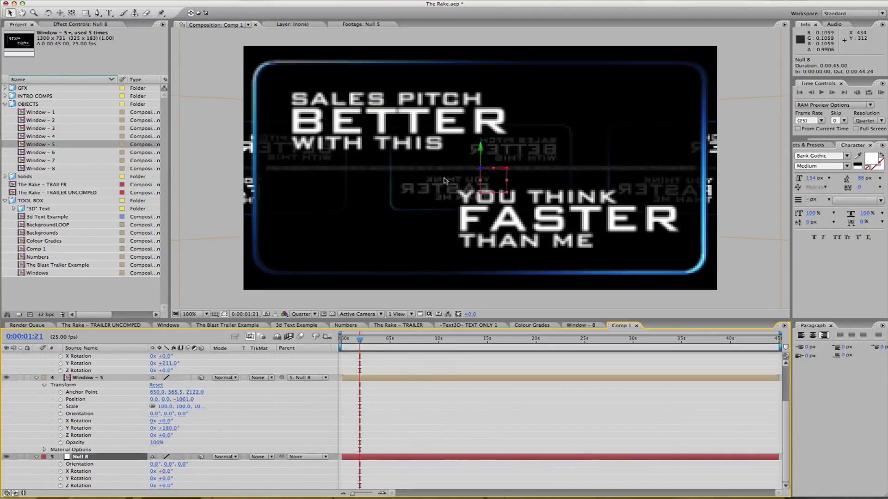
{"action": "key", "text": "w"}
{"action": "left_click_drag", "start_coordinate": [483, 175], "coordinate": [515, 174]}
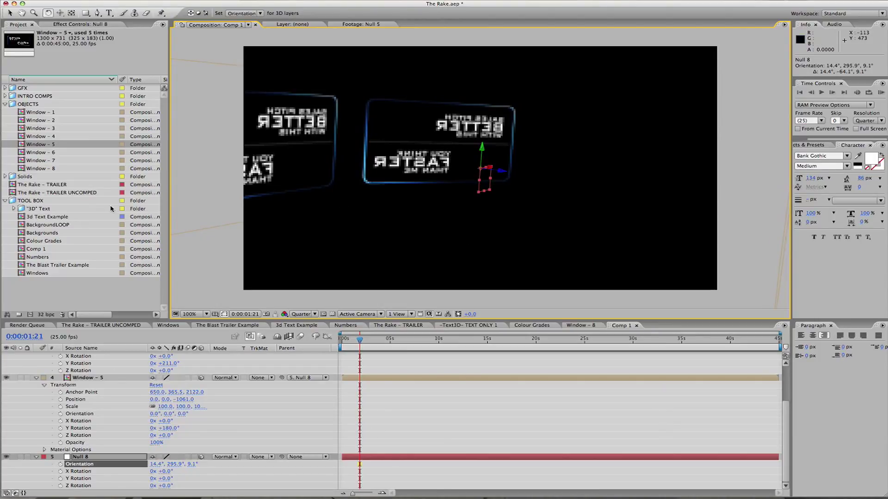
{"action": "left_click", "coordinate": [59, 186]}
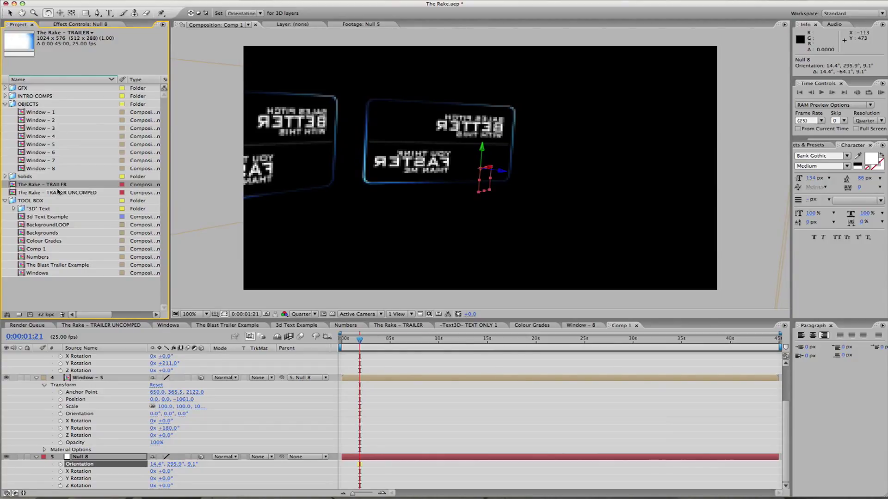